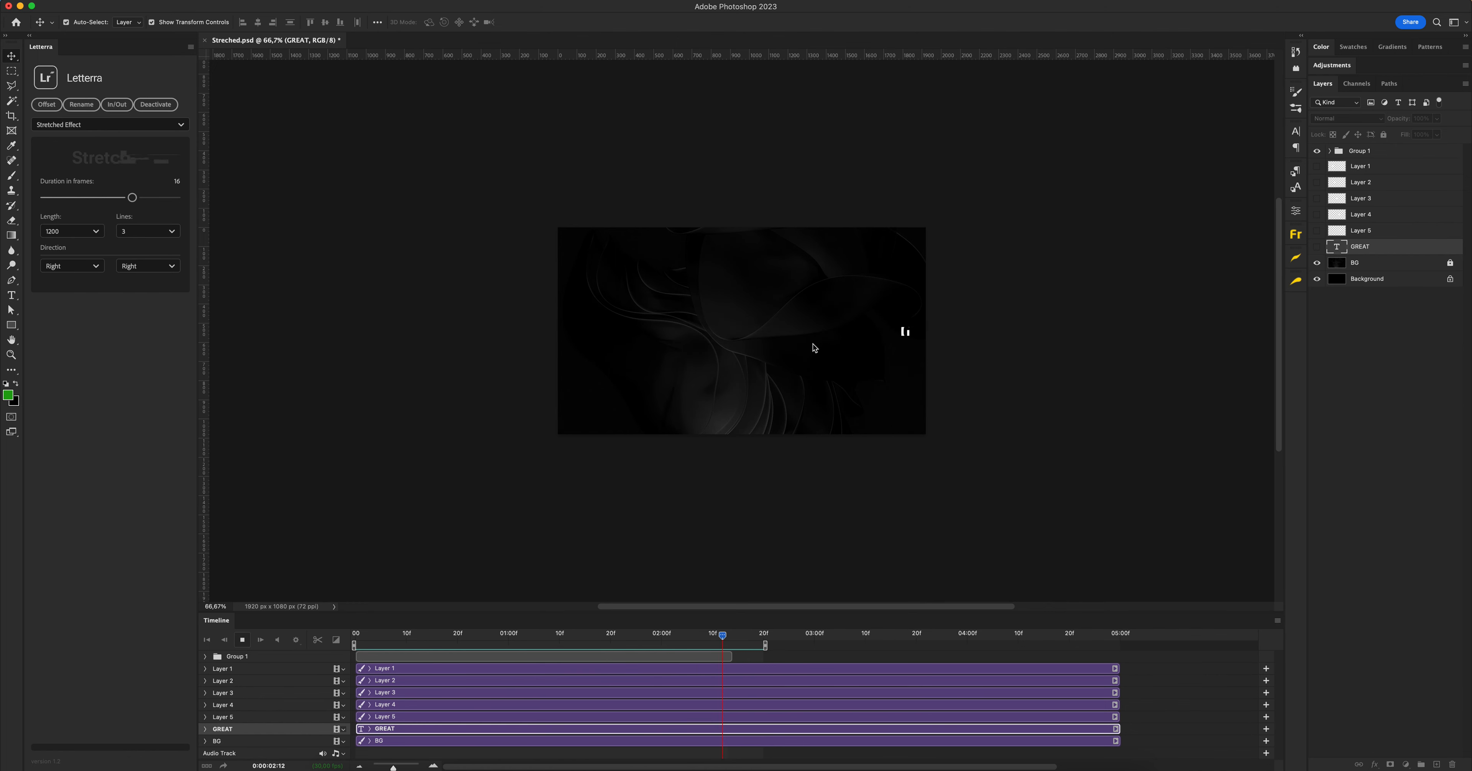
Stop the animation playback and look over the text effects gallery on the Letterra plugin's web page
{"action": "key", "text": "space"}
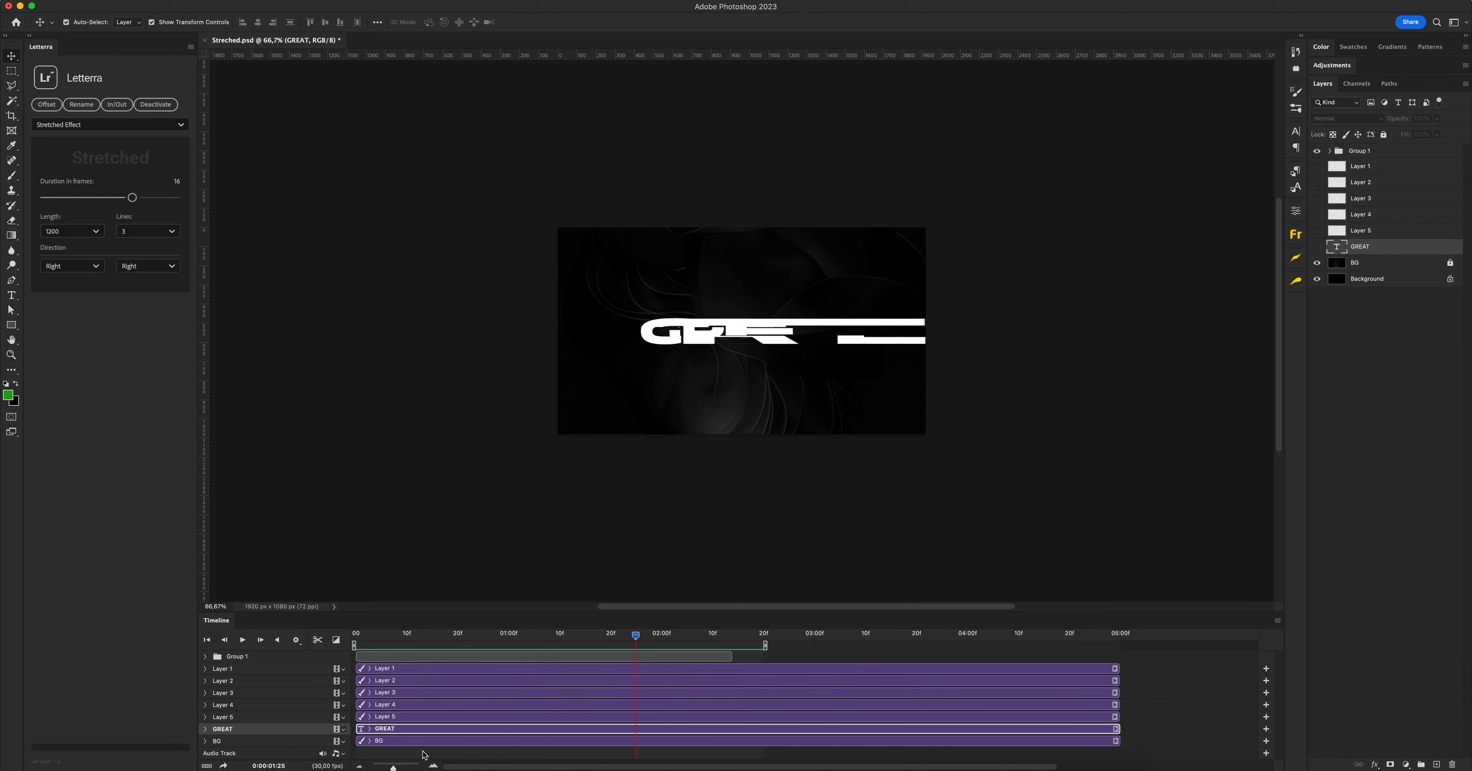
{"action": "left_click", "coordinate": [424, 765]}
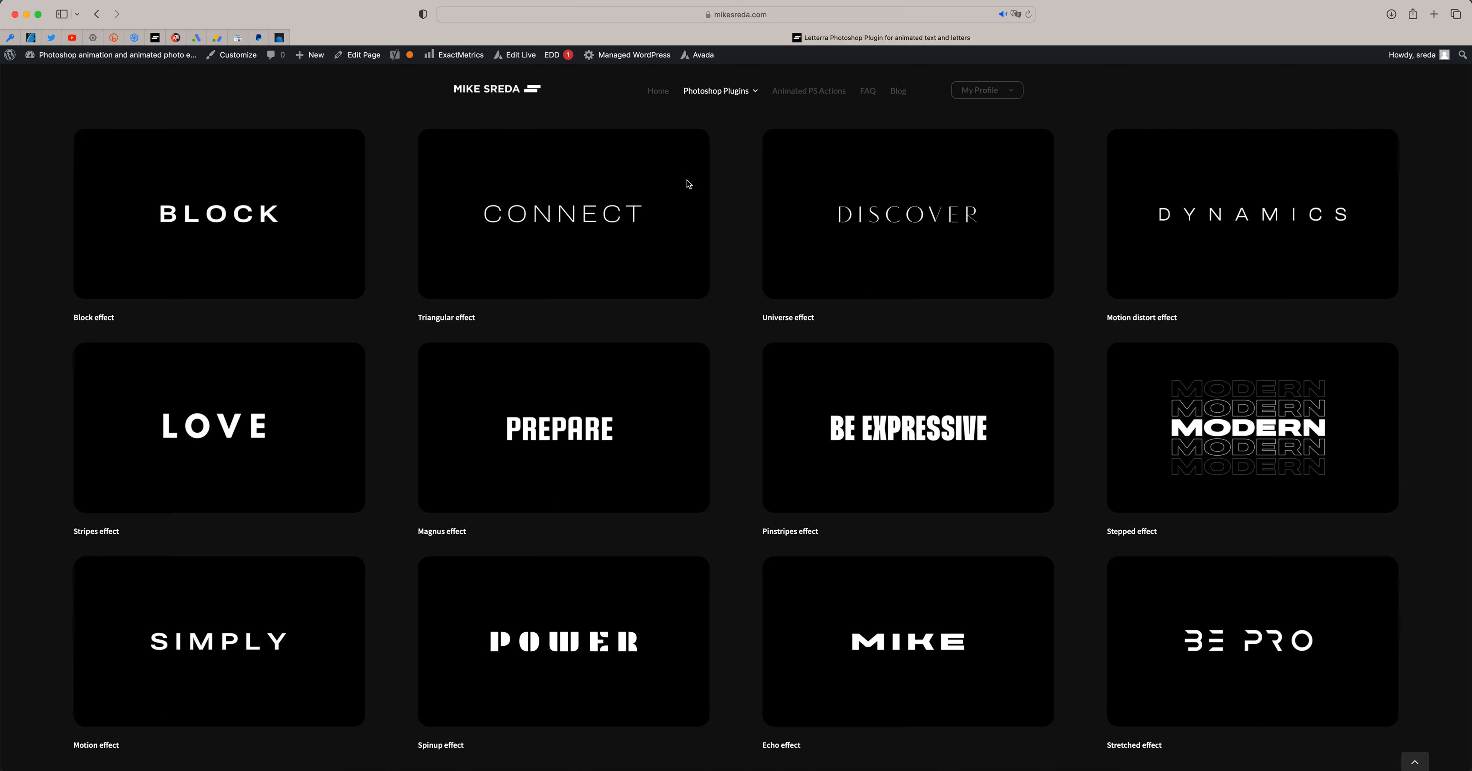
{"action": "mouse_move", "coordinate": [919, 226]}
{"action": "mouse_move", "coordinate": [1214, 228]}
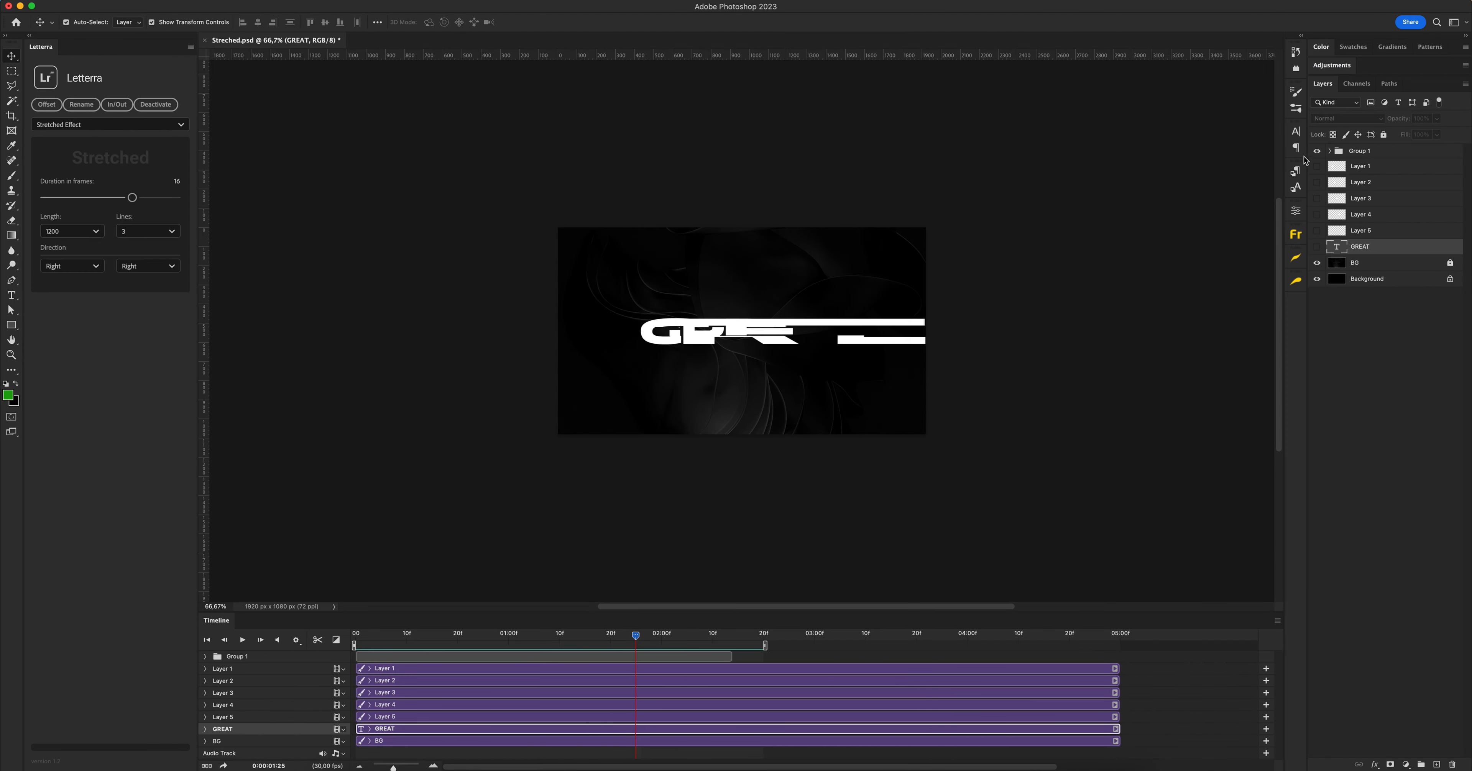
Expand Group 1 in the timeline and examine the staggered in and out animation clips around the playhead
{"action": "left_click", "coordinate": [205, 656]}
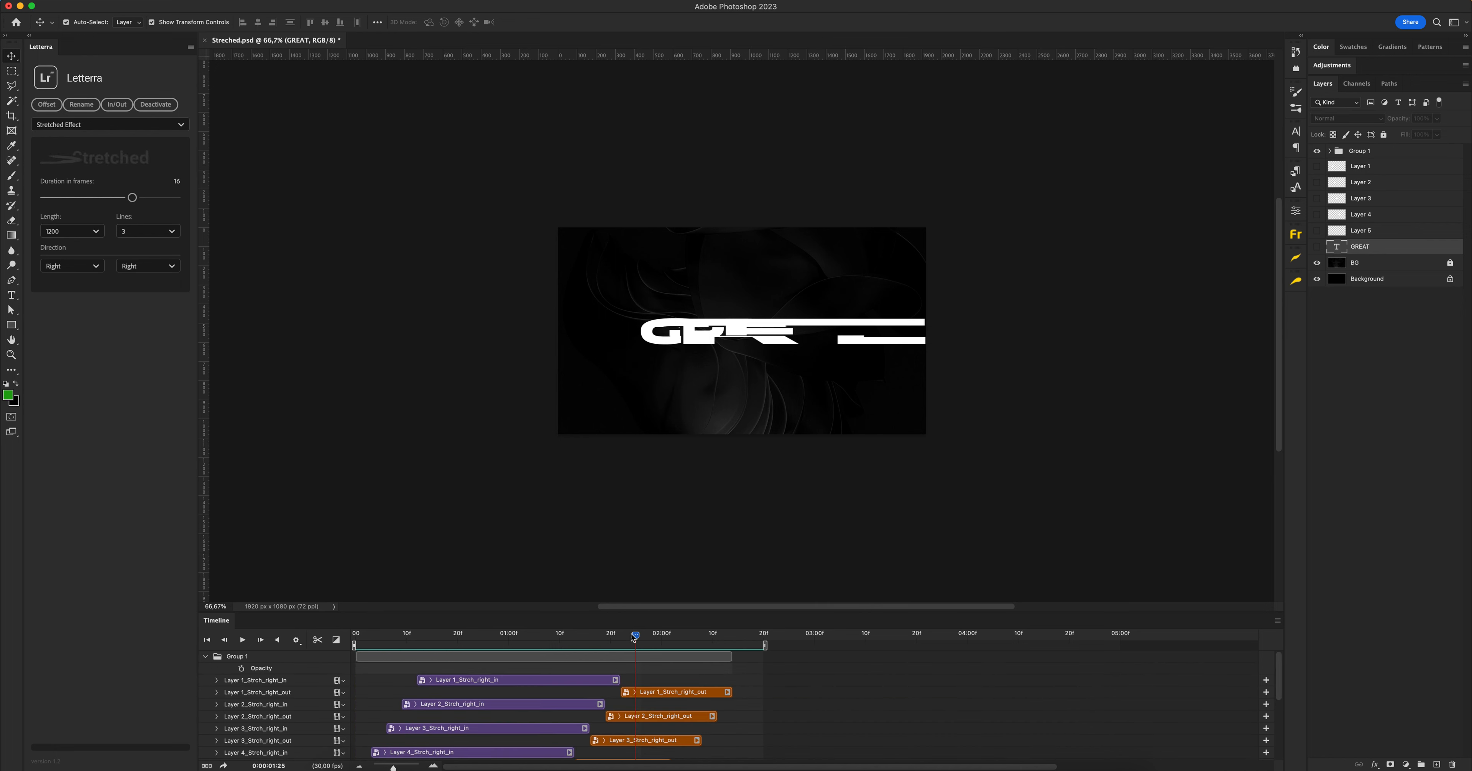
{"action": "scroll", "coordinate": [635, 685], "scroll_direction": "down", "scroll_amount": 3}
{"action": "mouse_move", "coordinate": [634, 638]}
{"action": "left_mouse_down"}
{"action": "mouse_move", "coordinate": [377, 637]}
{"action": "mouse_move", "coordinate": [723, 634]}
{"action": "mouse_move", "coordinate": [636, 638]}
{"action": "left_mouse_up"}
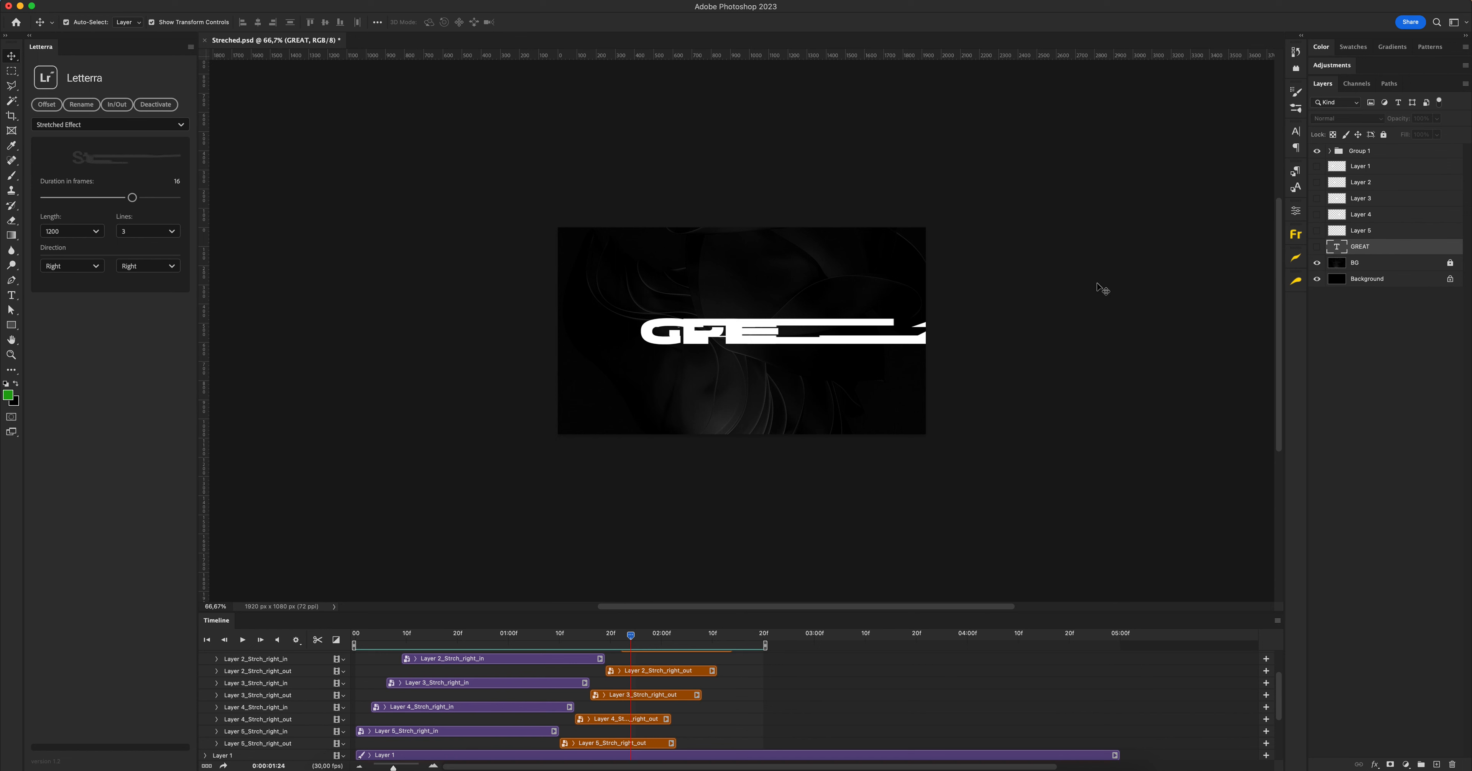
Delete Group 1 with the finished animation and make Layer 1 to Layer 5 visible
{"action": "left_click", "coordinate": [1317, 151]}
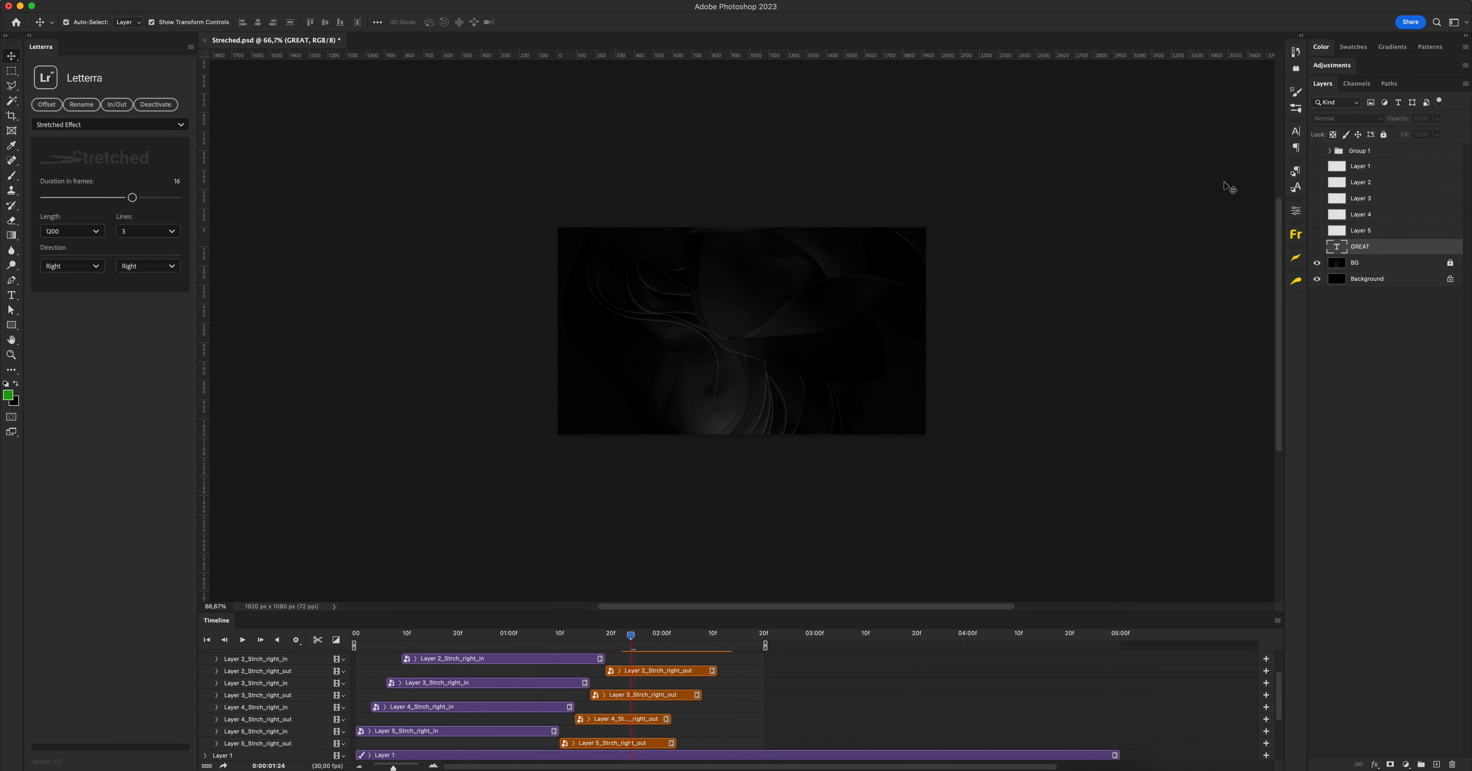
{"action": "scroll", "coordinate": [400, 703], "scroll_direction": "up", "scroll_amount": 3}
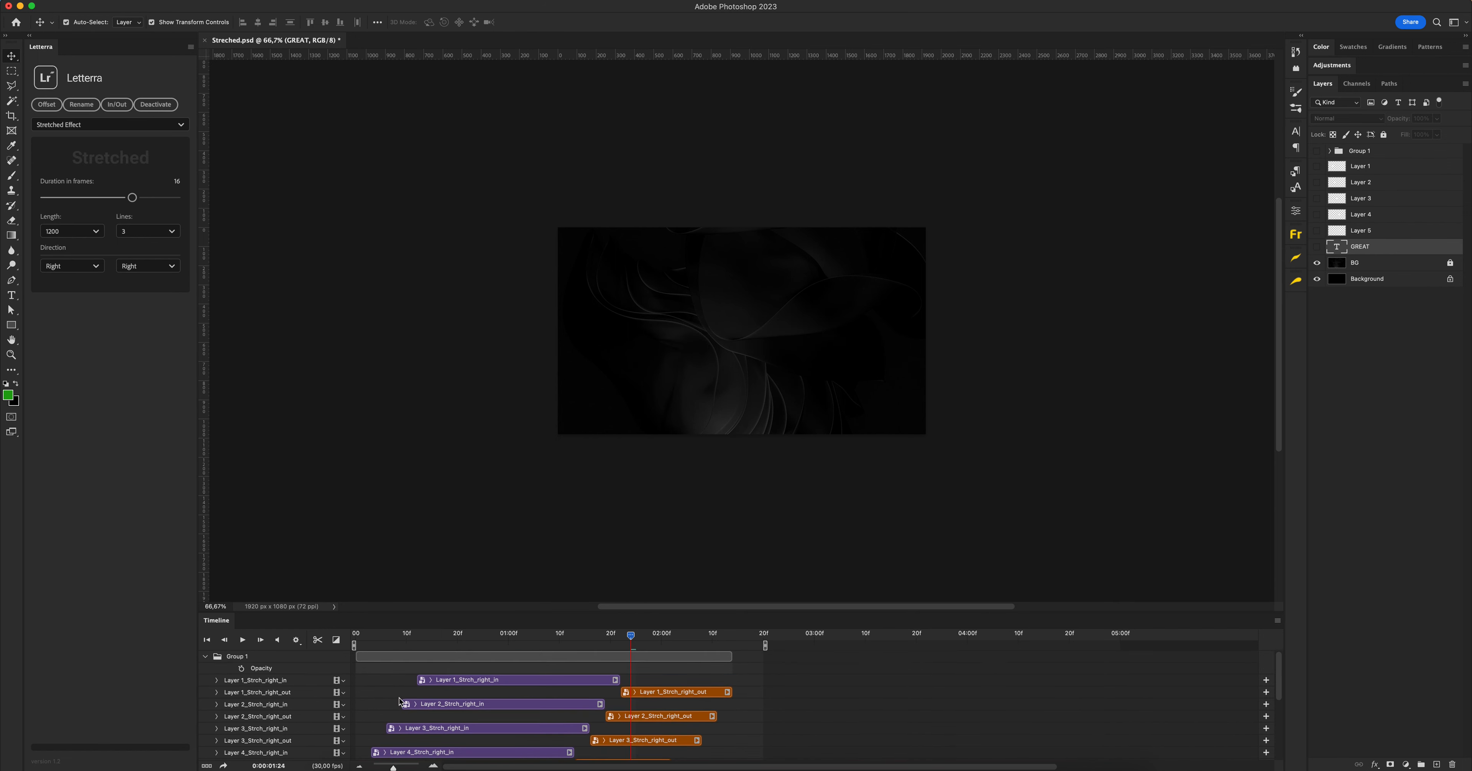
{"action": "left_click", "coordinate": [206, 656]}
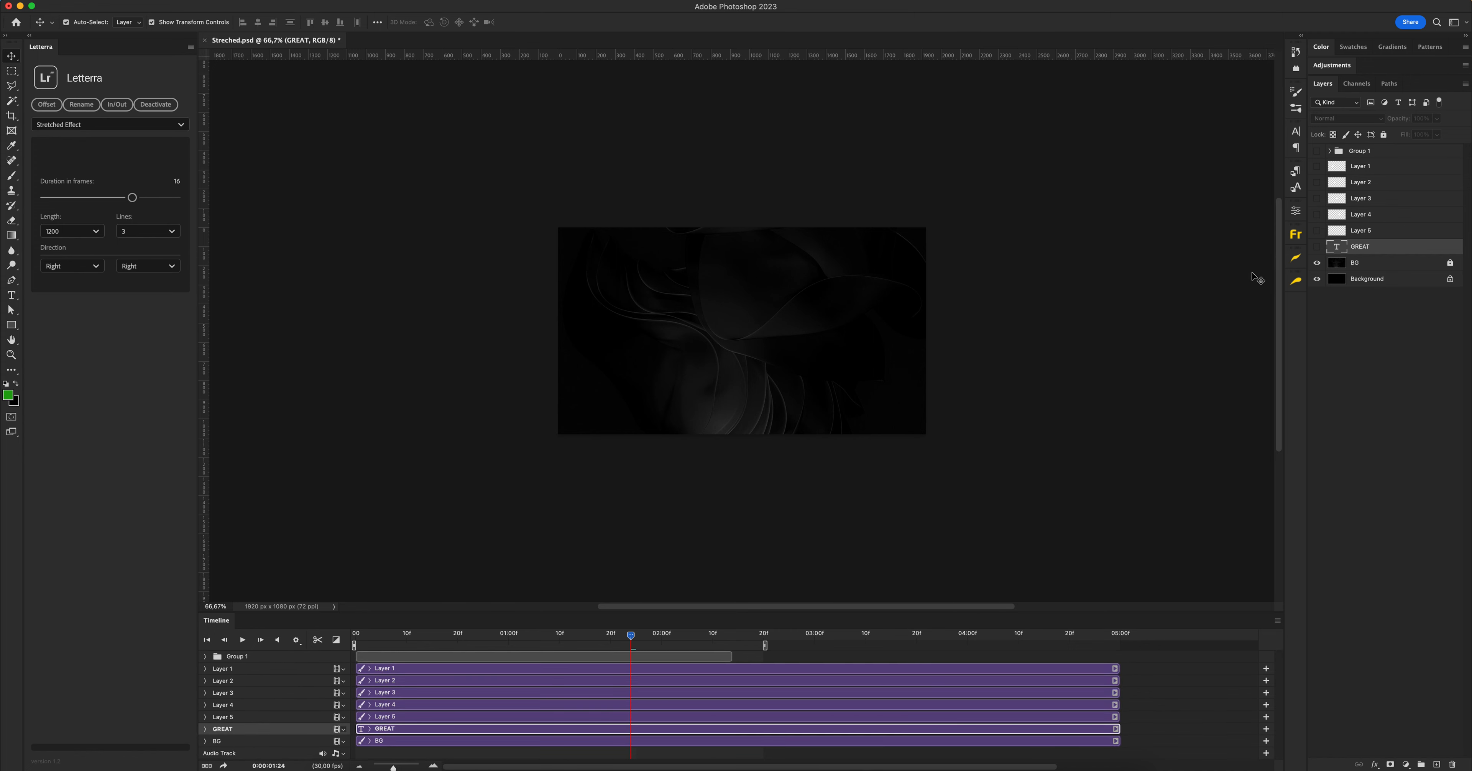
{"action": "left_click", "coordinate": [1360, 154]}
{"action": "key", "text": "Delete"}
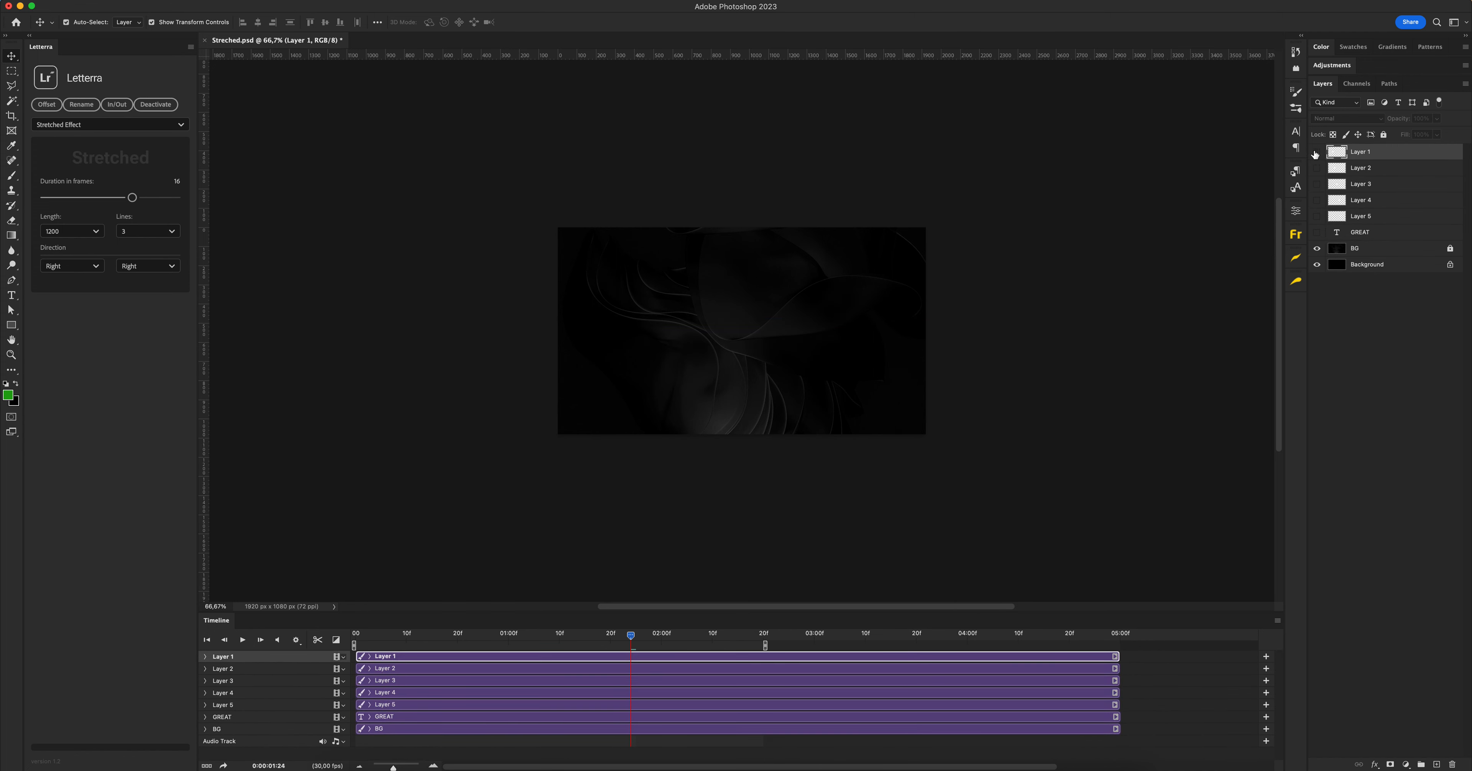
{"action": "left_click", "coordinate": [1318, 218]}
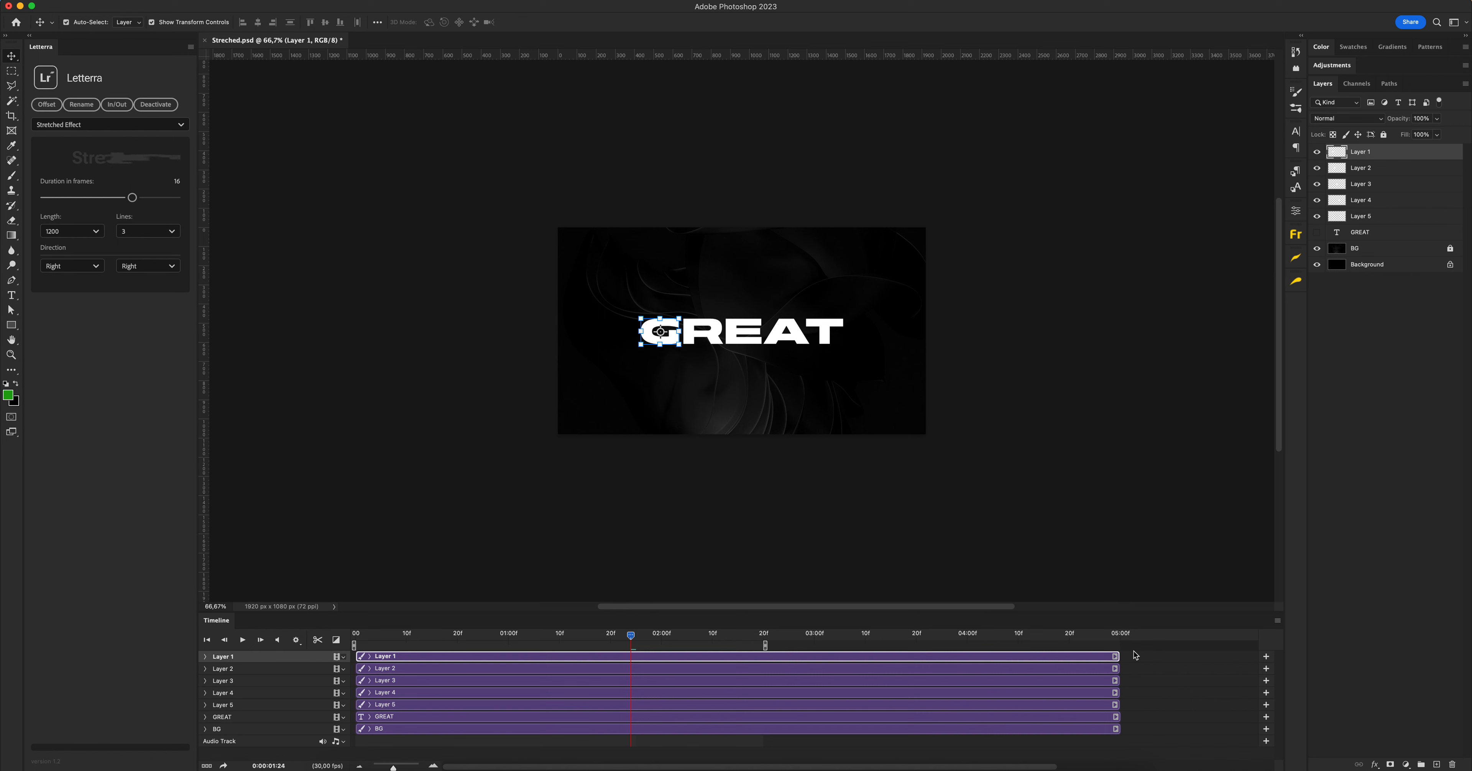
Set the timeline frame rate to 30 fps
{"action": "left_click", "coordinate": [1282, 621]}
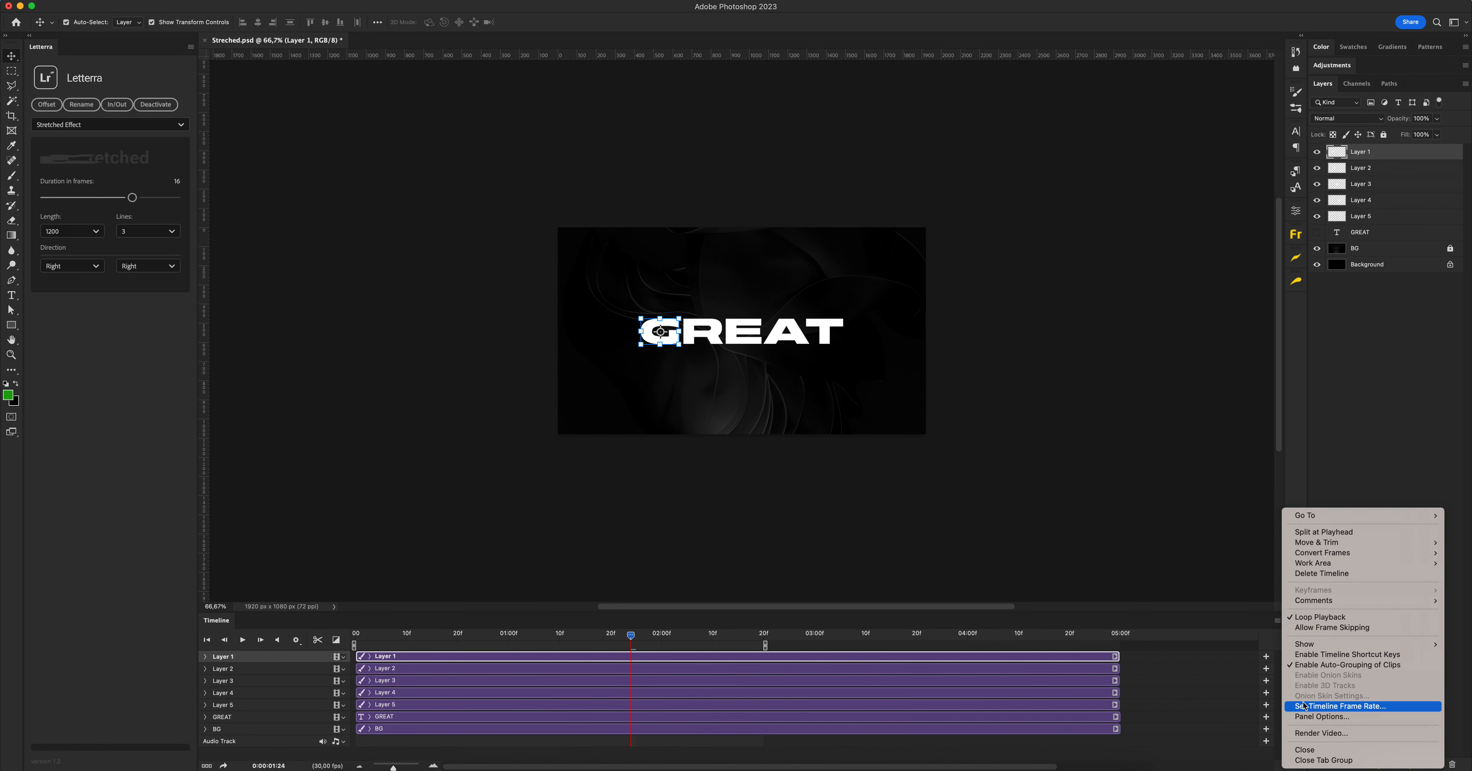
{"action": "left_click", "coordinate": [1314, 706]}
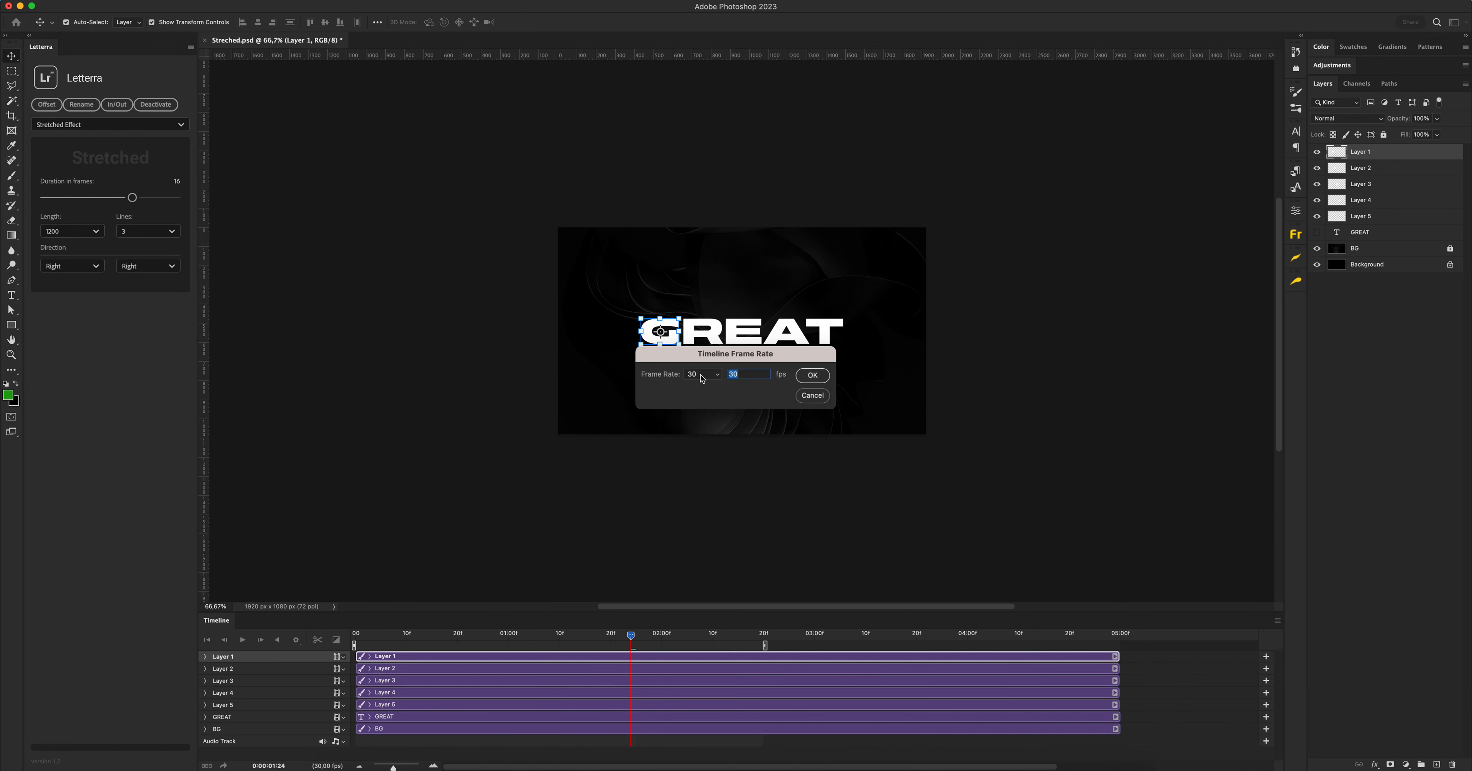
{"action": "left_click", "coordinate": [811, 376]}
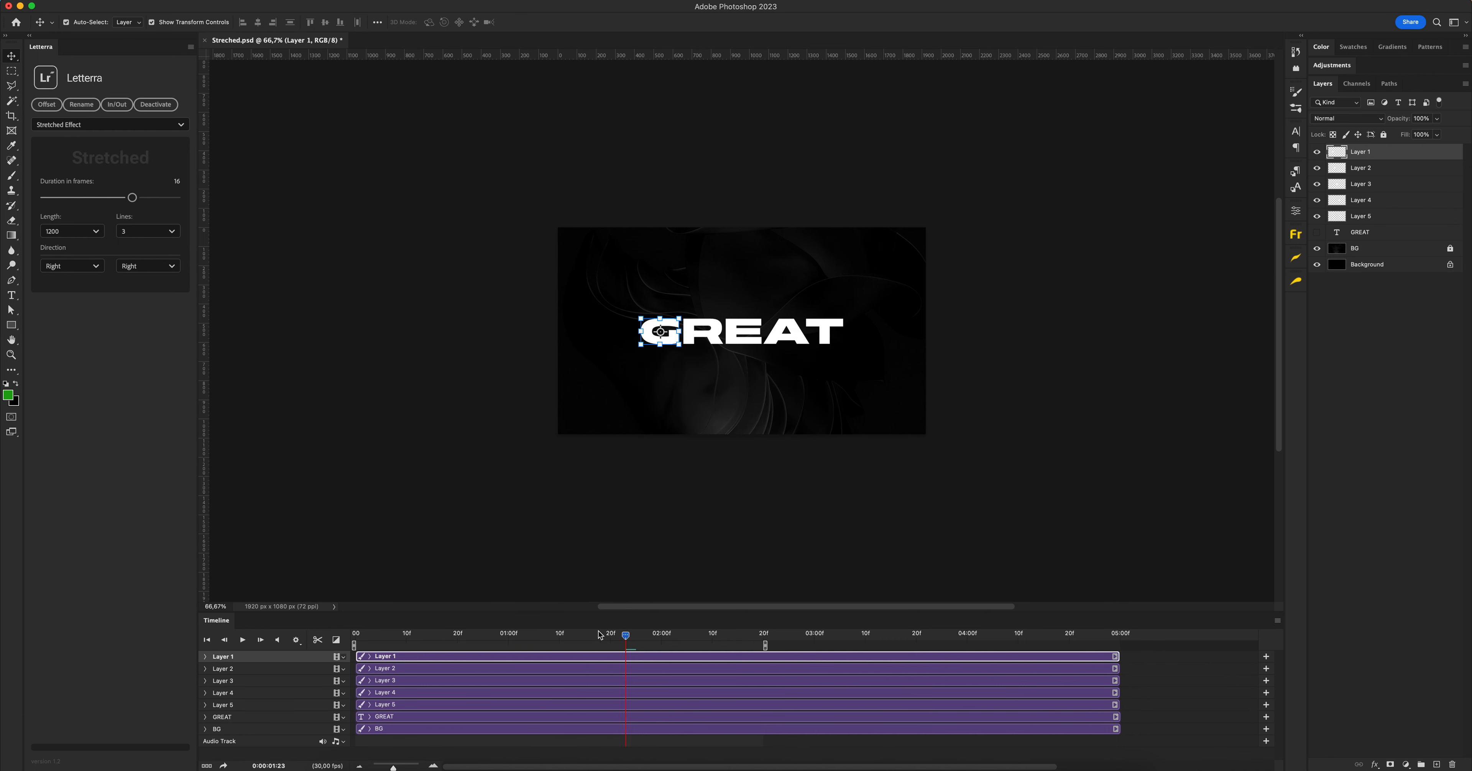
Hide Layer 1 to Layer 5 and show them again one by one to check the letter on each
{"action": "left_click_drag", "start_coordinate": [1317, 153], "coordinate": [1317, 216]}
{"action": "left_click", "coordinate": [1320, 152]}
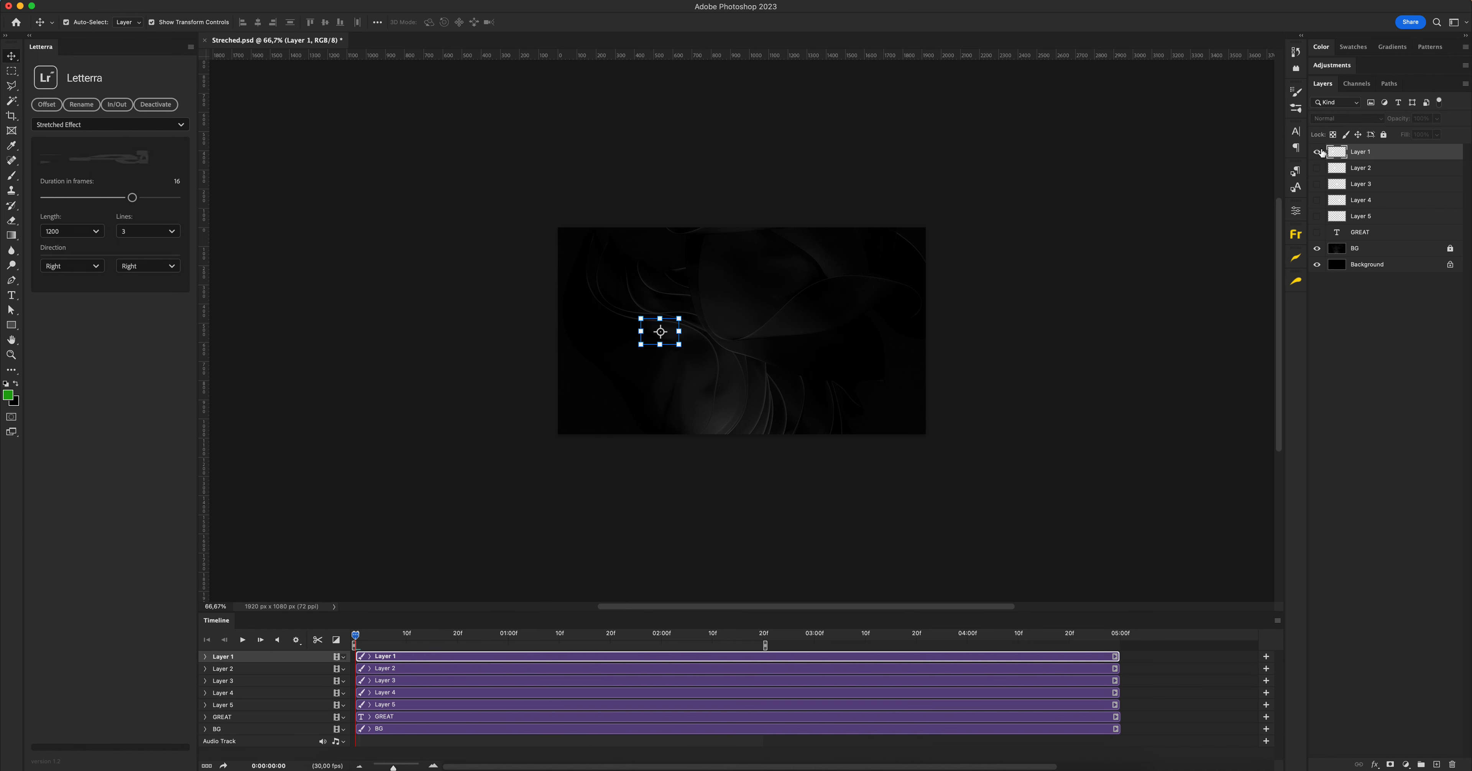
{"action": "left_click", "coordinate": [1318, 170]}
{"action": "left_click", "coordinate": [1318, 185]}
{"action": "left_click", "coordinate": [1318, 201]}
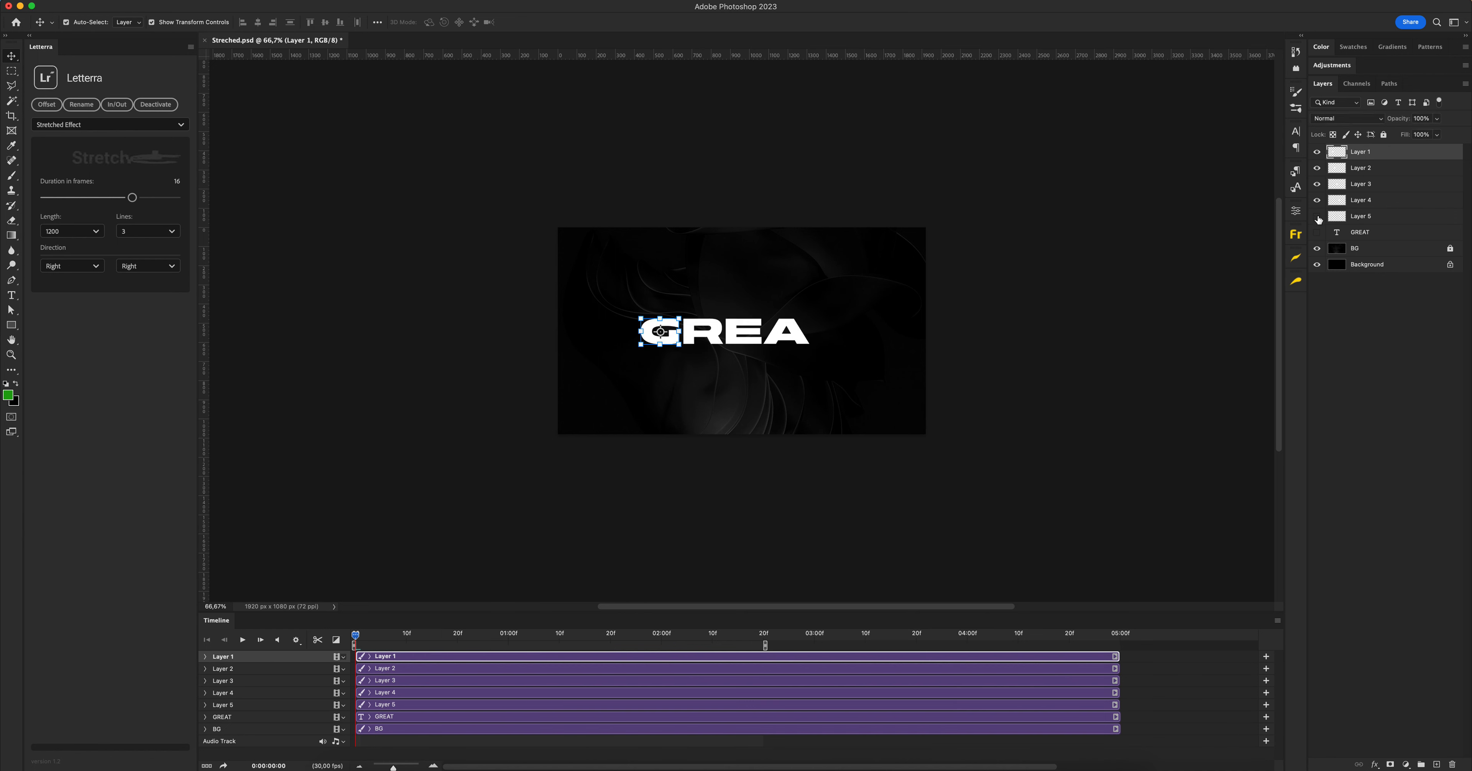
{"action": "left_click", "coordinate": [1318, 216]}
Select Layer 1 to Layer 5 together and choose the Stretched Effect in Letterra
{"action": "left_click", "coordinate": [1380, 220], "text": "shift"}
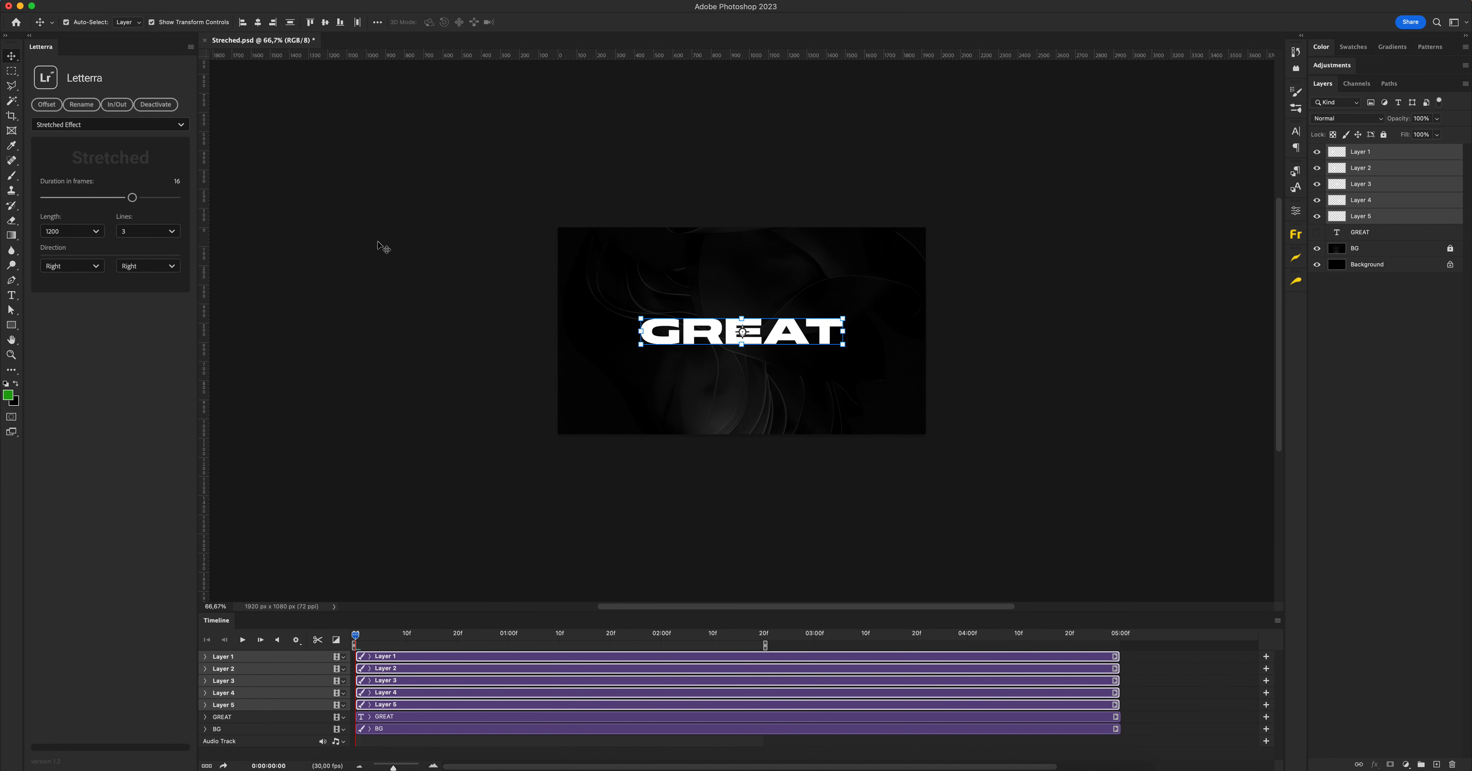
{"action": "left_click", "coordinate": [71, 126]}
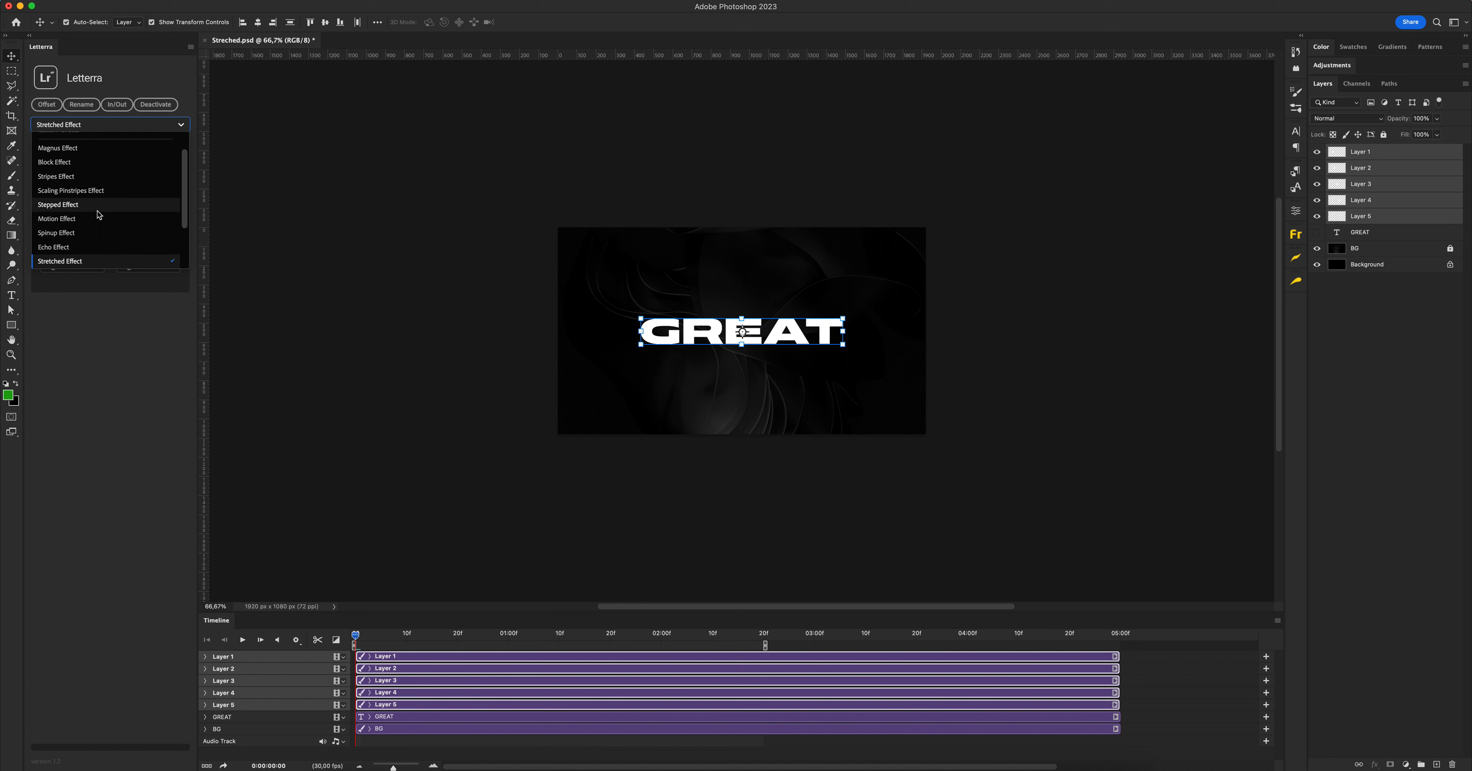
{"action": "left_click", "coordinate": [82, 263]}
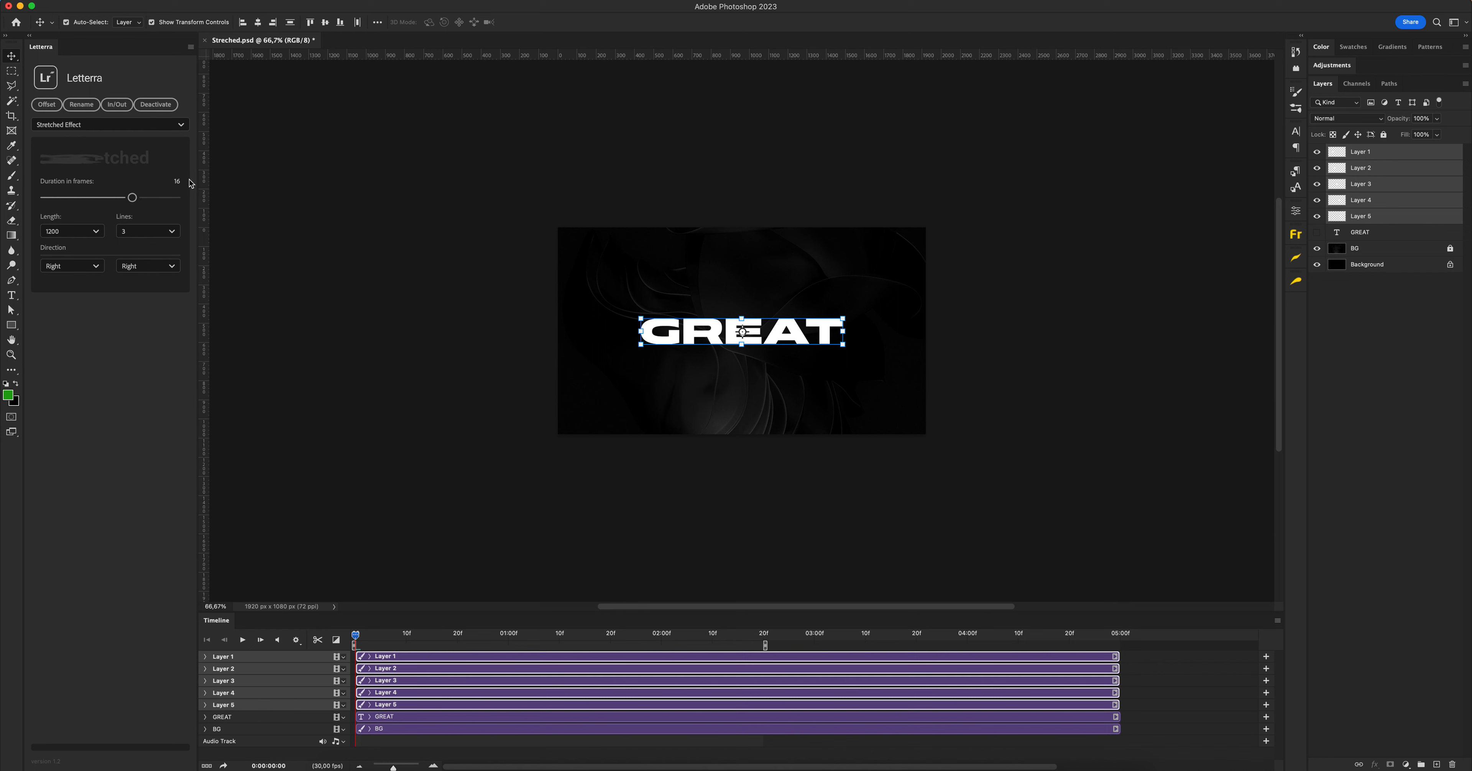
Generate the letters' in animations with length 1200, 3 lines and the in direction Right
{"action": "left_click", "coordinate": [96, 231]}
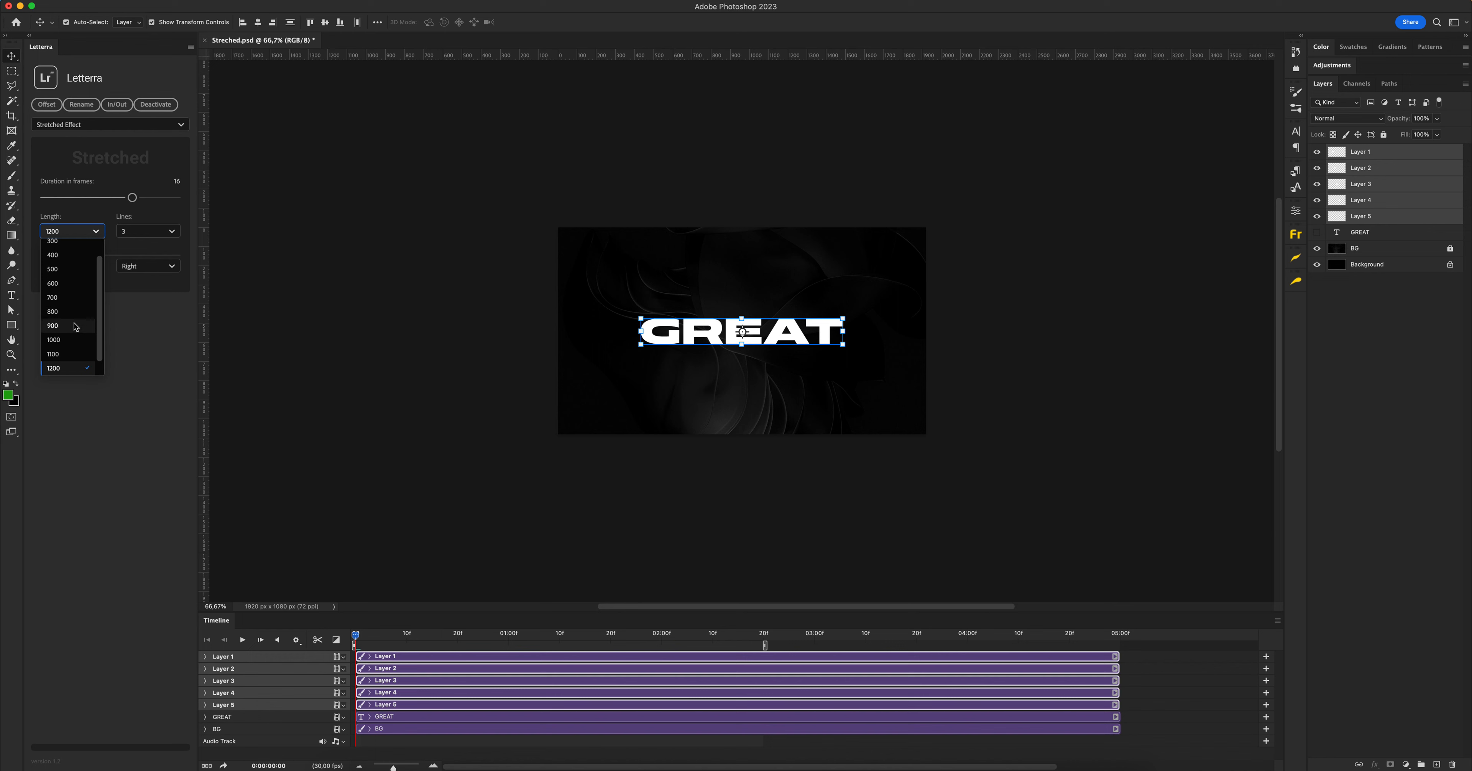
{"action": "left_click", "coordinate": [69, 369]}
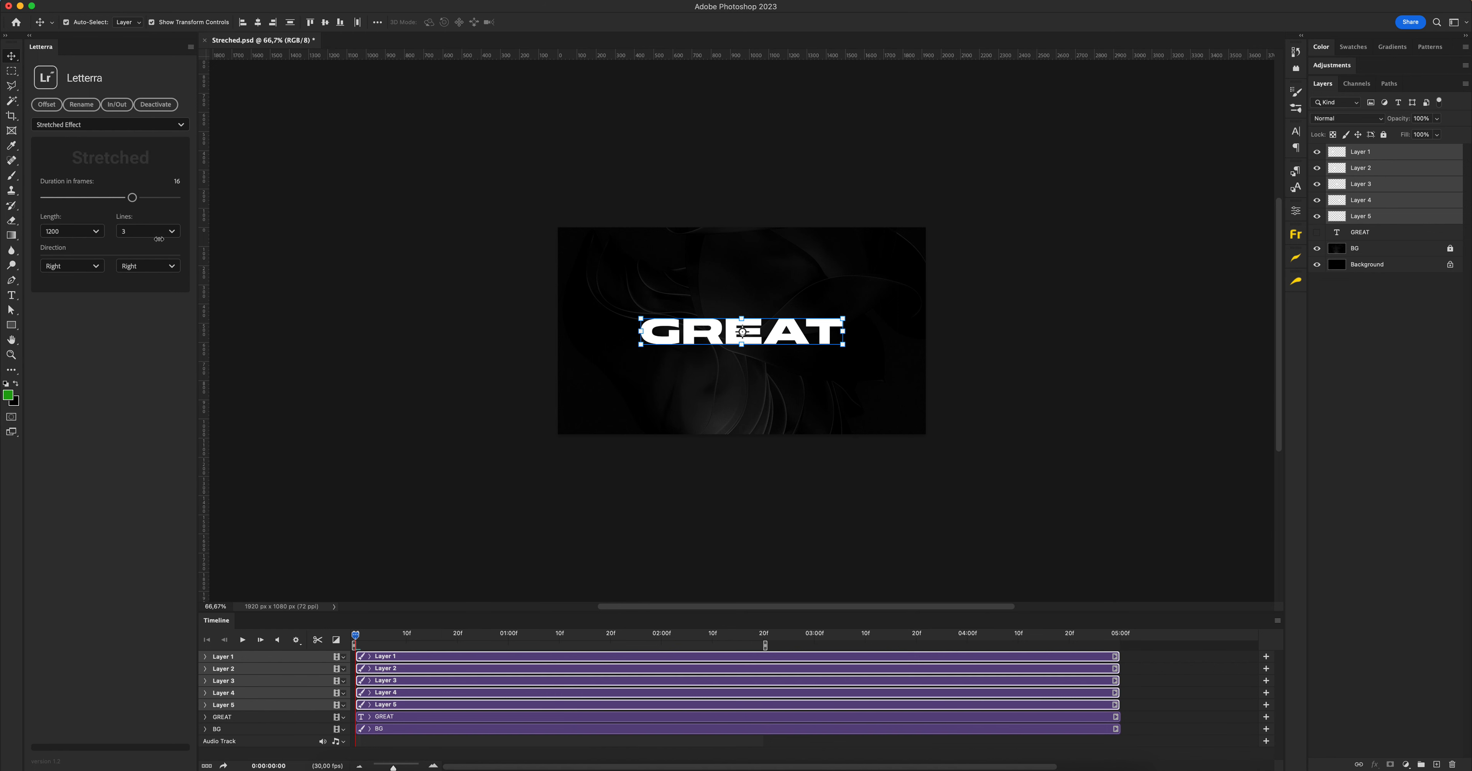
{"action": "left_click", "coordinate": [150, 232]}
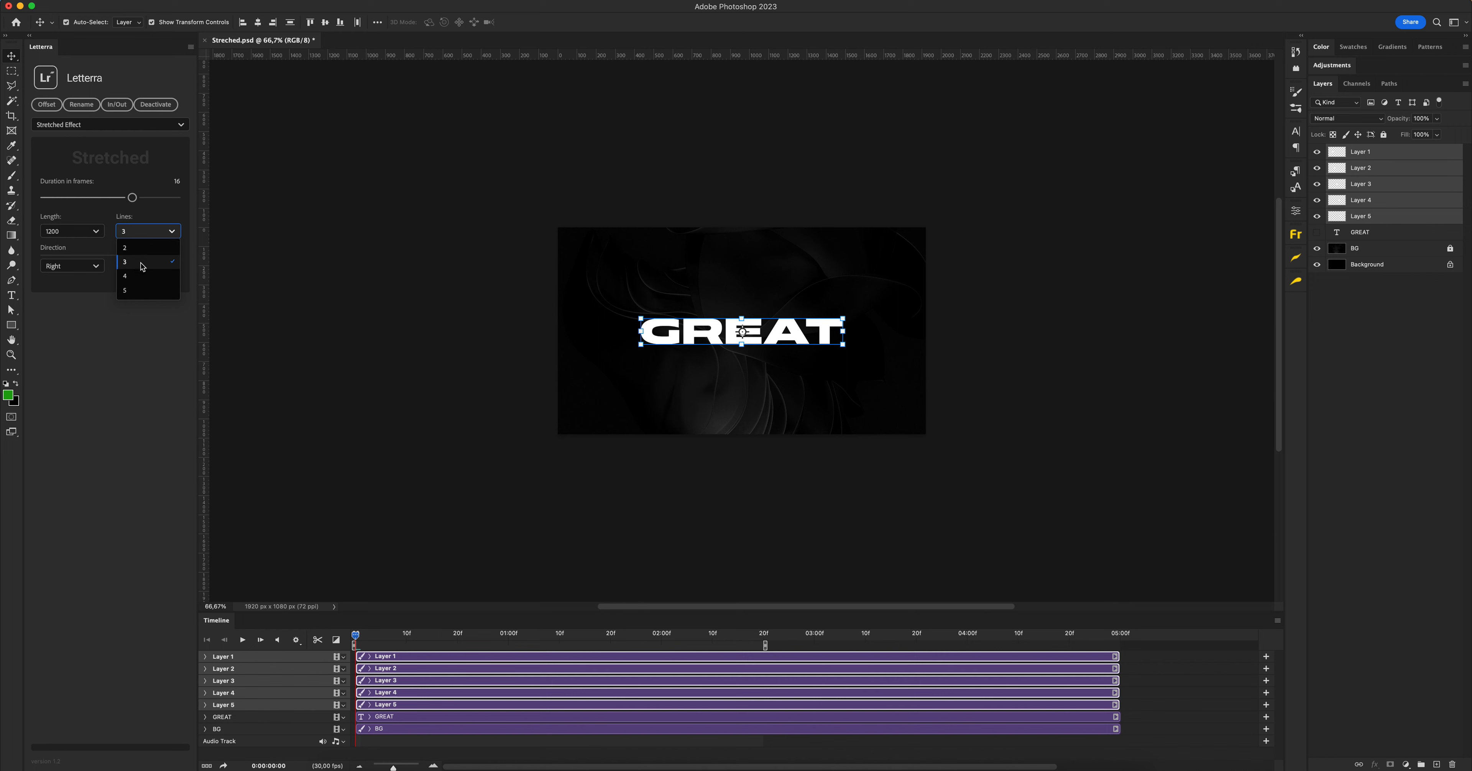
{"action": "left_click", "coordinate": [172, 266]}
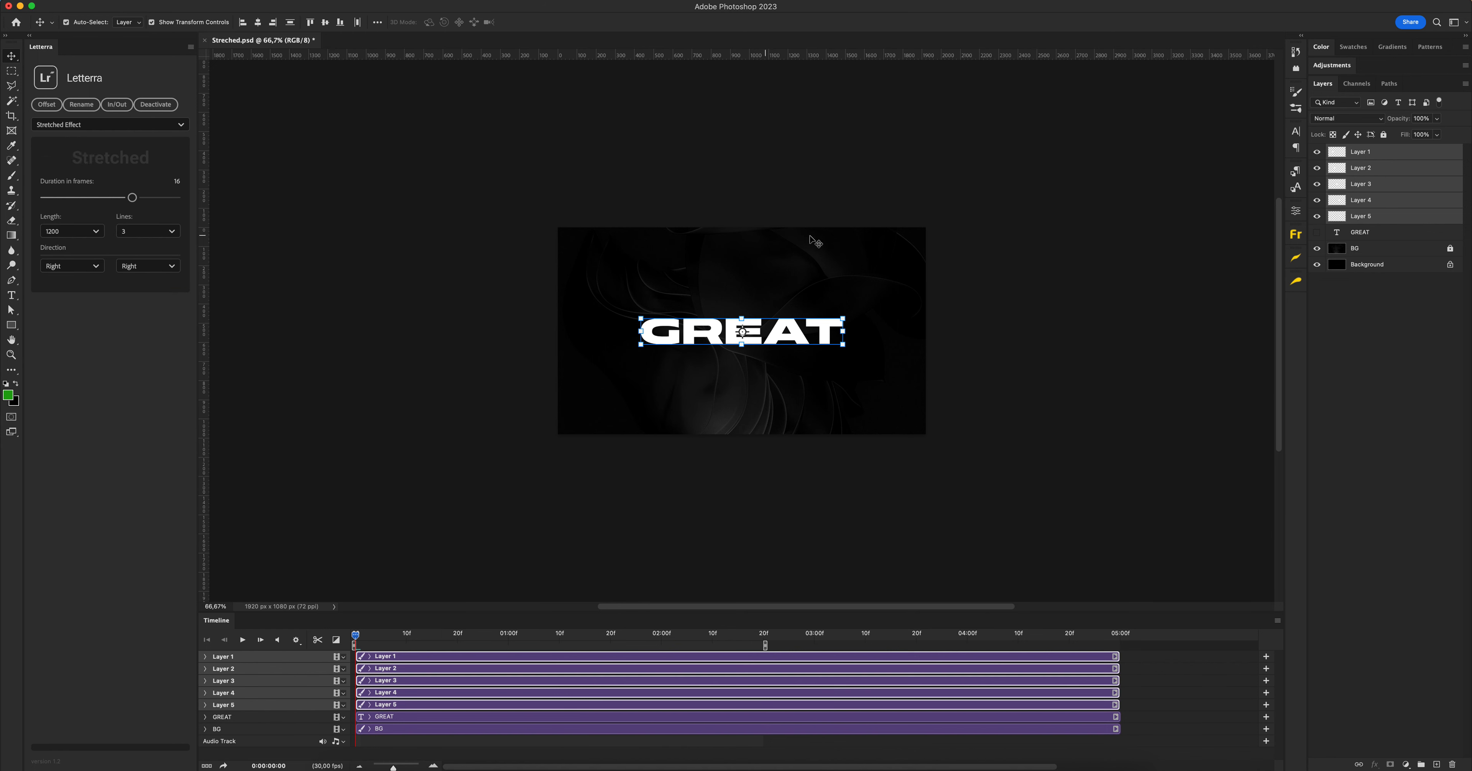
{"action": "left_click", "coordinate": [73, 271]}
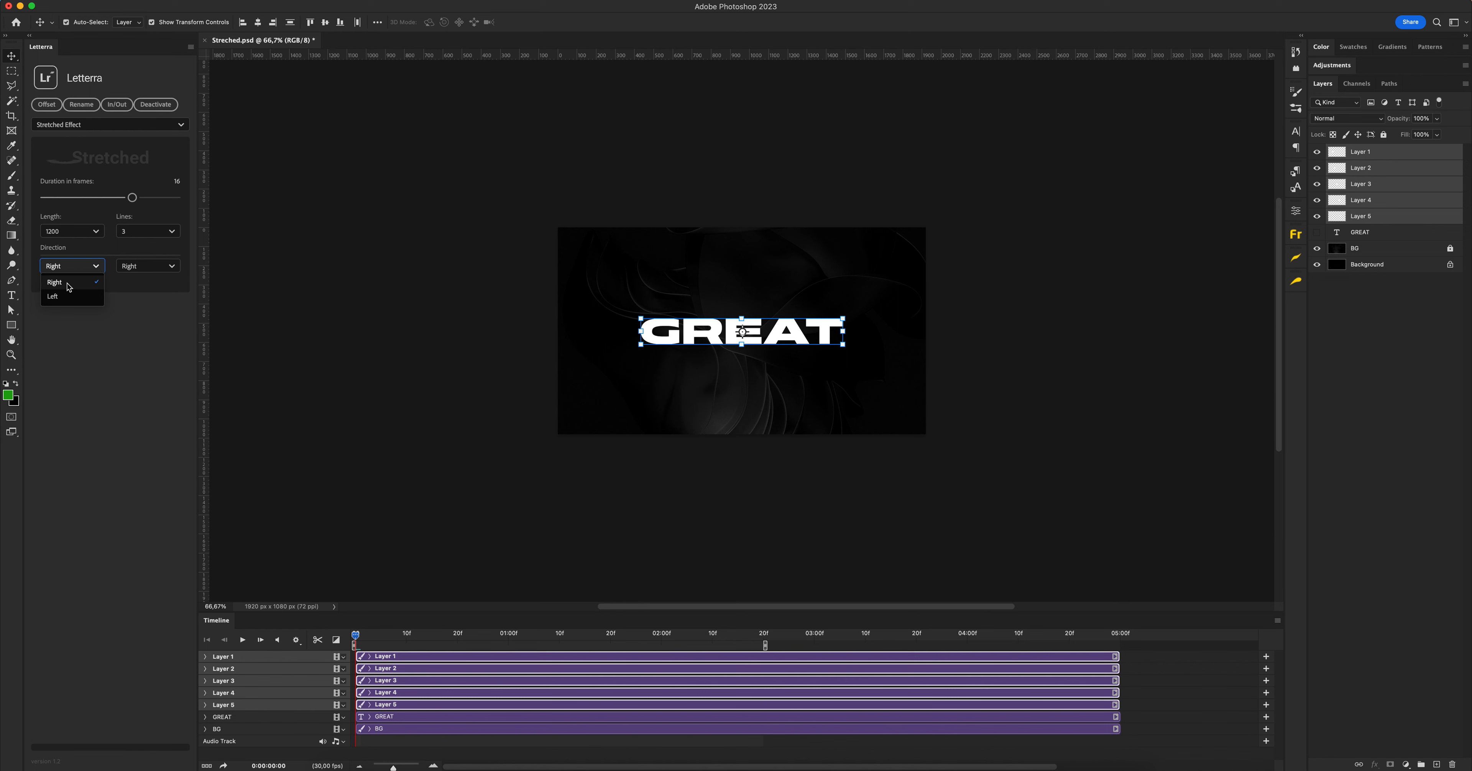
{"action": "left_click", "coordinate": [68, 287]}
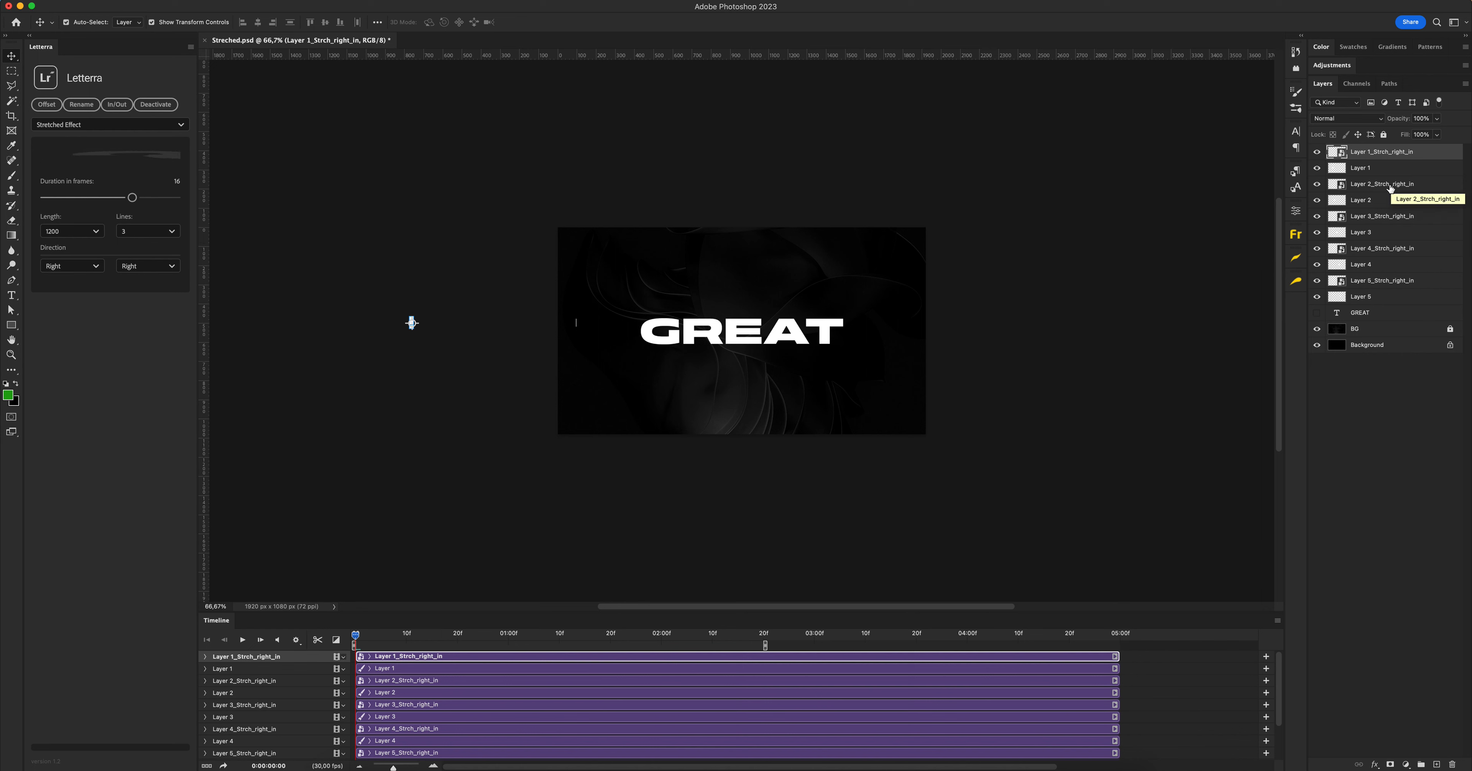
Move the in-animation layers of Layer 2 to Layer 5 directly below Layer 1_Strch_right_in and preview the animation up to frame 14
{"action": "left_click", "coordinate": [1376, 283]}
{"action": "left_click", "coordinate": [1380, 250], "text": "super"}
{"action": "left_click", "coordinate": [1382, 217], "text": "super"}
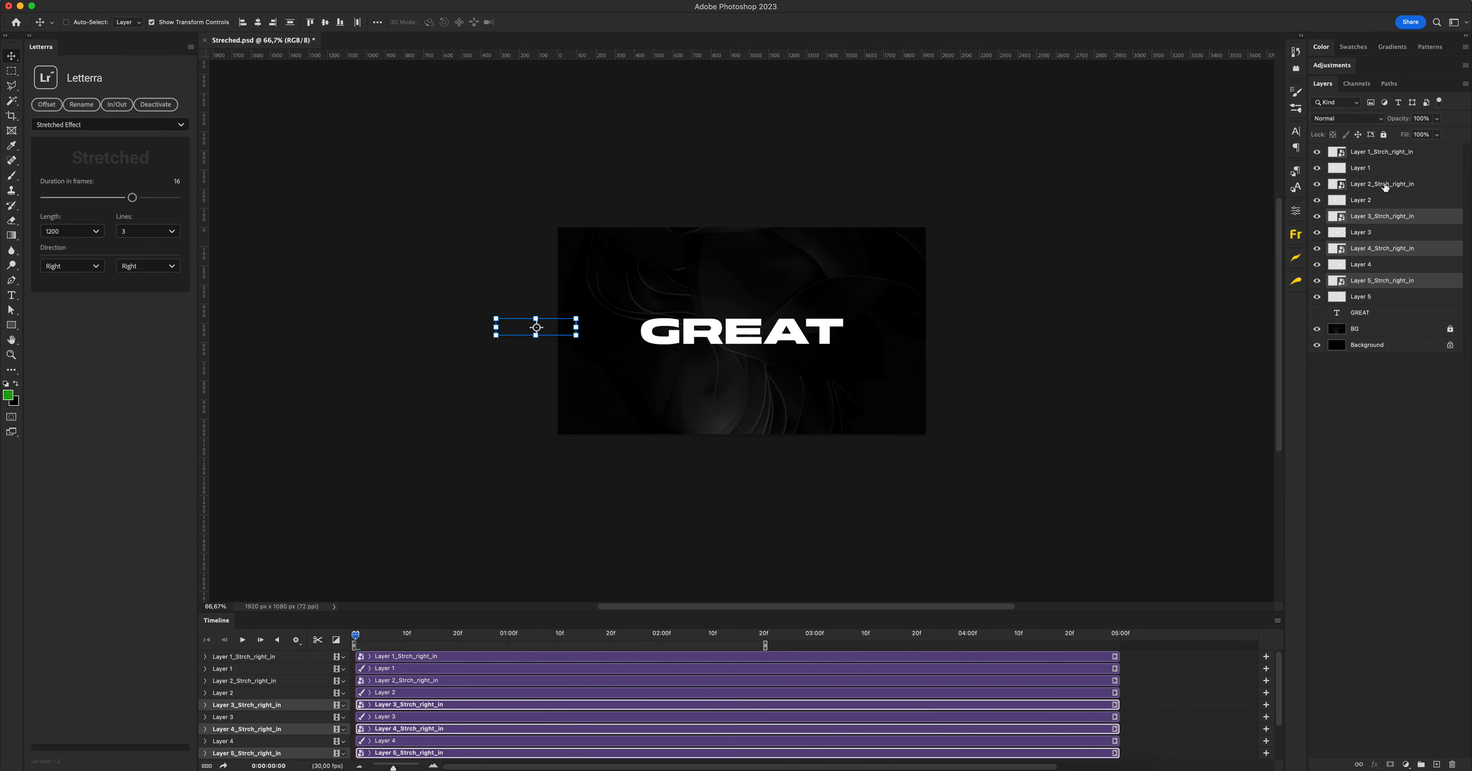
{"action": "left_click", "coordinate": [1386, 185], "text": "super"}
{"action": "double_click", "coordinate": [1387, 184]}
{"action": "key", "text": "Escape"}
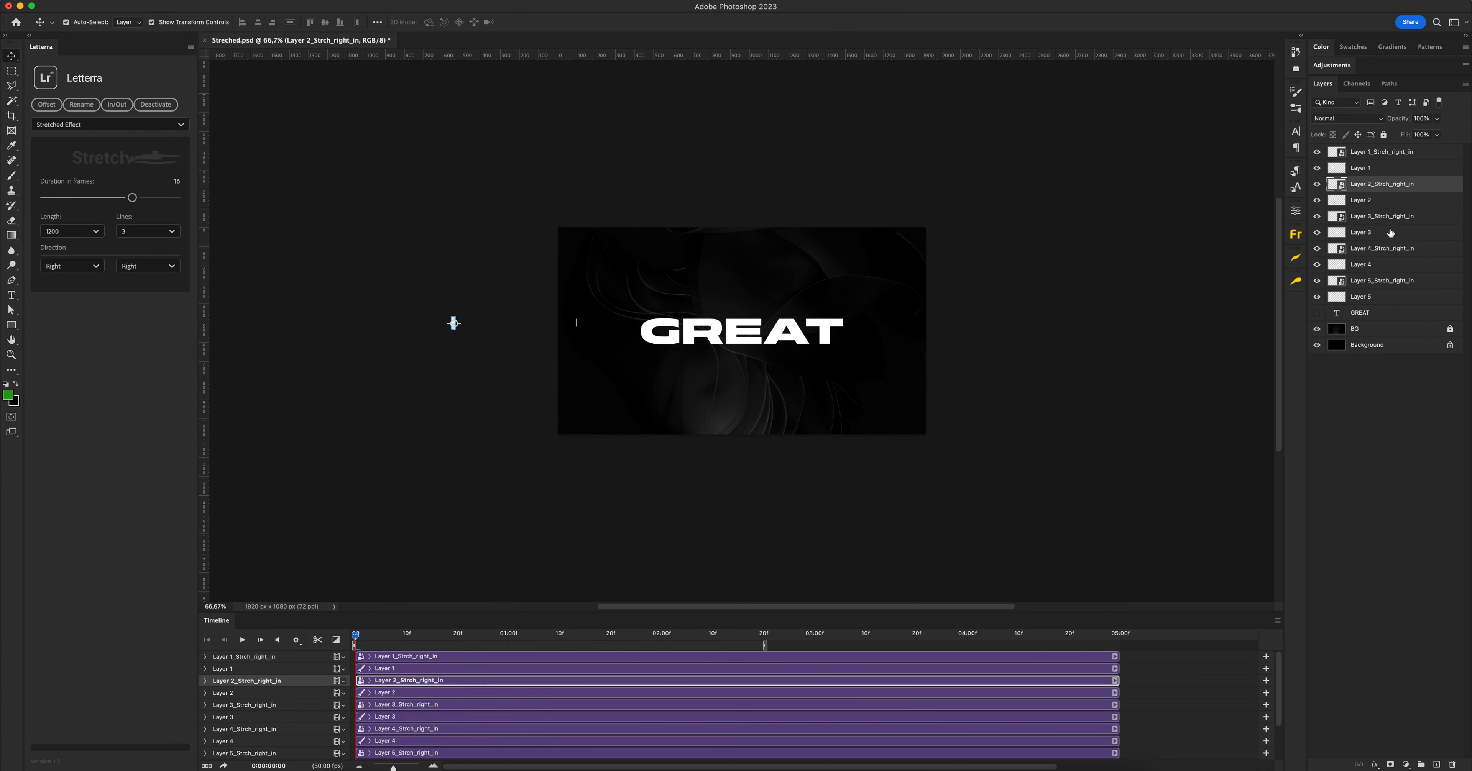
{"action": "left_click", "coordinate": [1383, 216], "text": "super"}
{"action": "left_click", "coordinate": [1383, 249], "text": "super"}
{"action": "left_click", "coordinate": [1383, 282], "text": "super"}
{"action": "left_click_drag", "start_coordinate": [1390, 249], "coordinate": [1389, 168]}
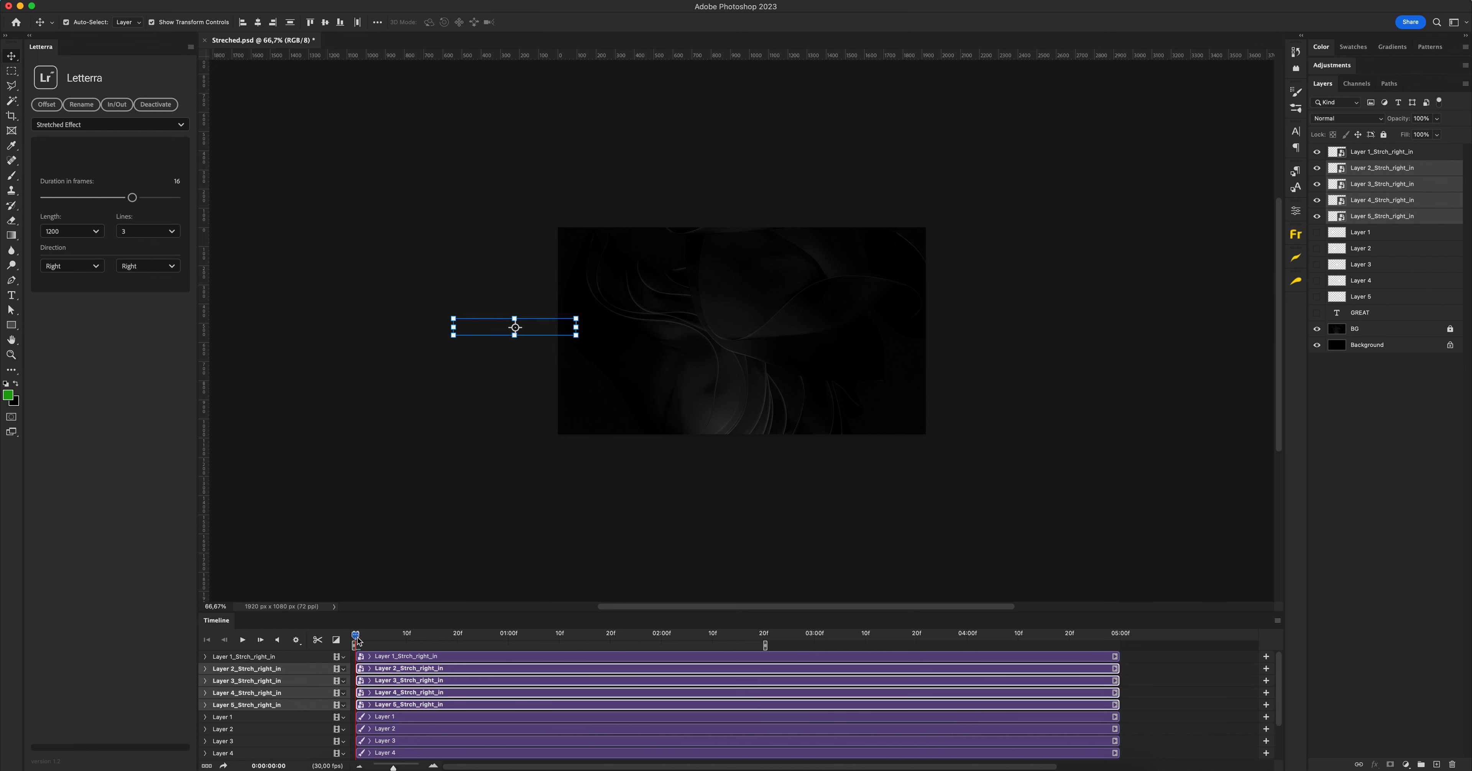
{"action": "left_click_drag", "start_coordinate": [358, 641], "coordinate": [426, 636]}
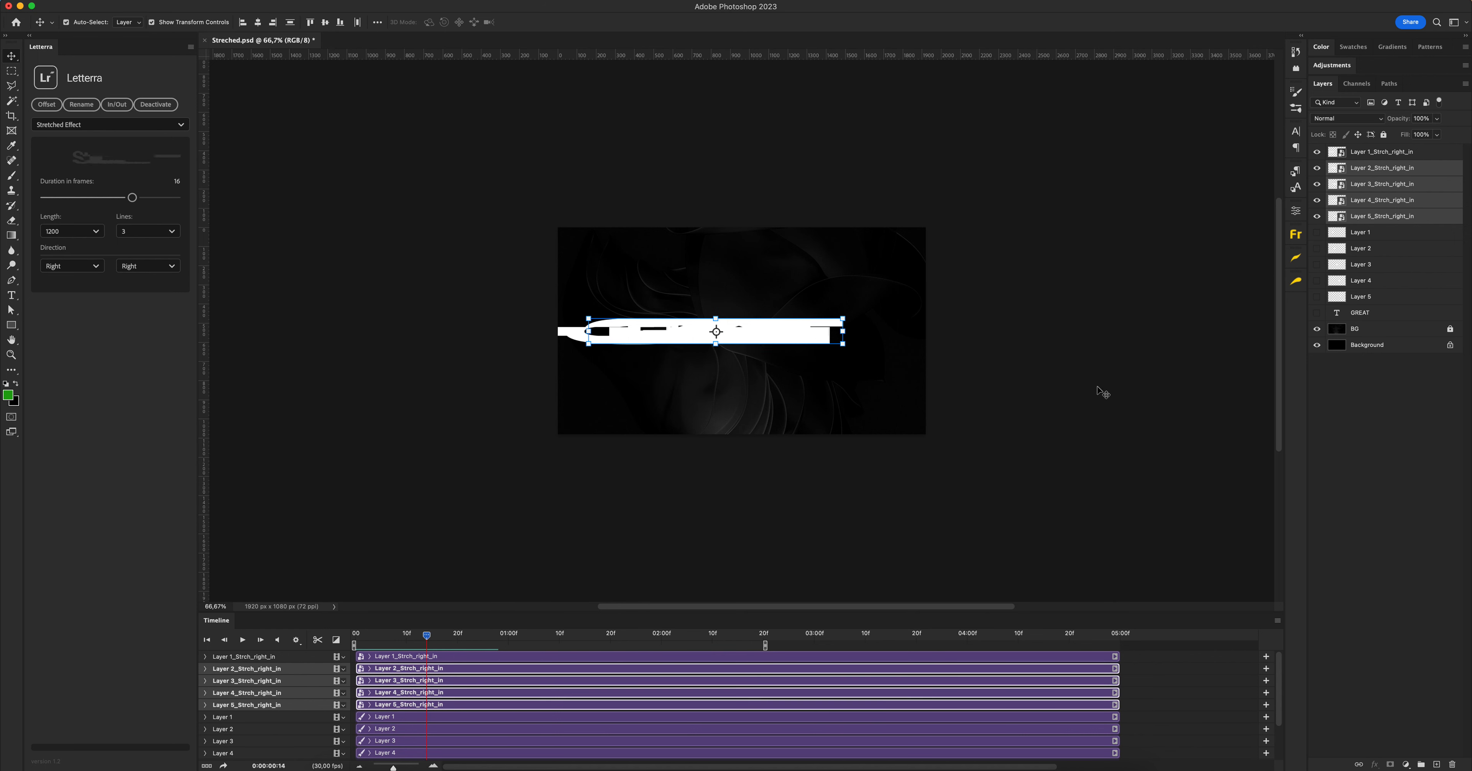
Hide the five in-animation layers and show the original Layer 1 to Layer 5
{"action": "left_click", "coordinate": [1369, 158]}
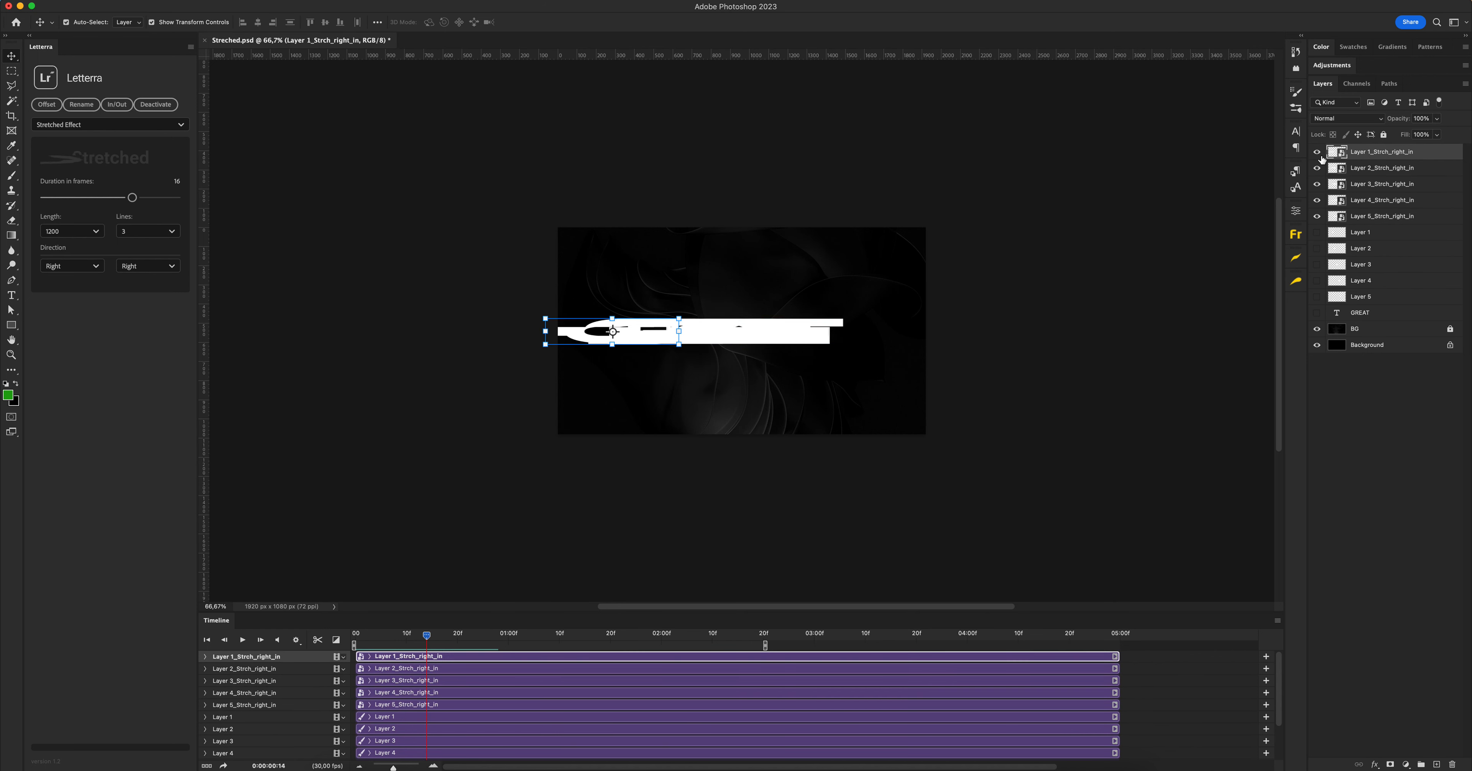
{"action": "left_click_drag", "start_coordinate": [1317, 220], "coordinate": [1319, 236]}
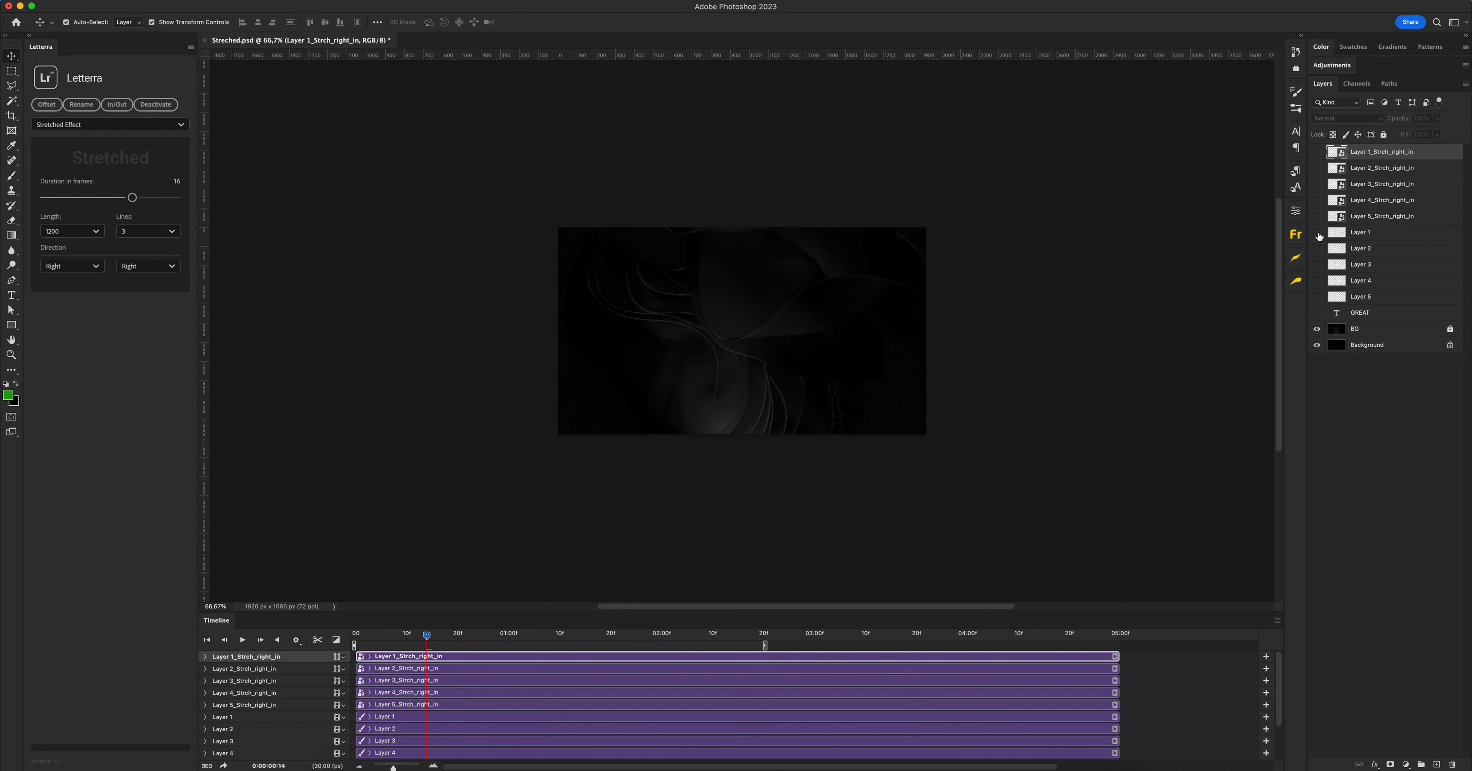
{"action": "left_click", "coordinate": [1317, 296]}
Select Layer 1 to Layer 5 and generate their out animations with the out direction Right
{"action": "left_click", "coordinate": [1366, 296]}
{"action": "left_click", "coordinate": [1366, 235], "text": "shift"}
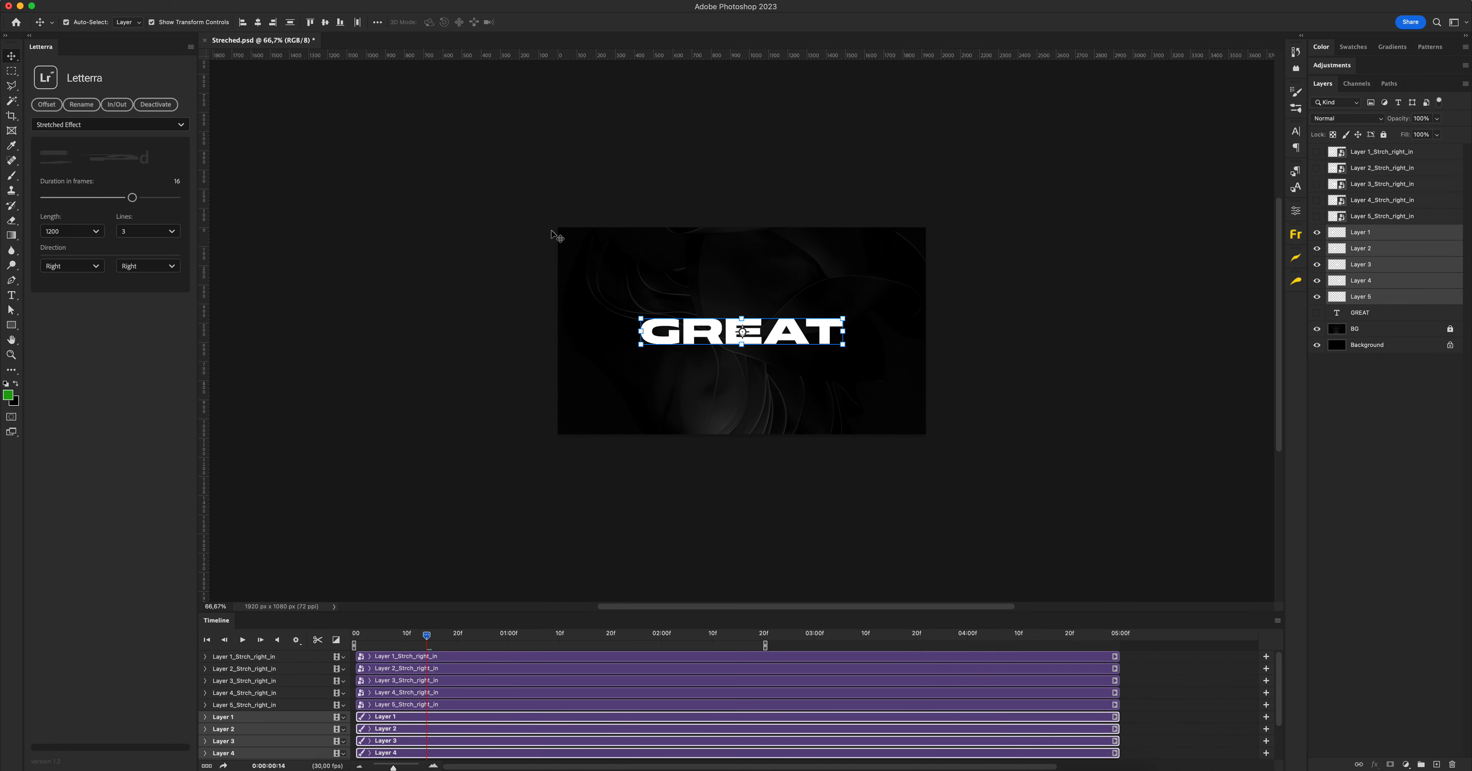
{"action": "left_click", "coordinate": [148, 267]}
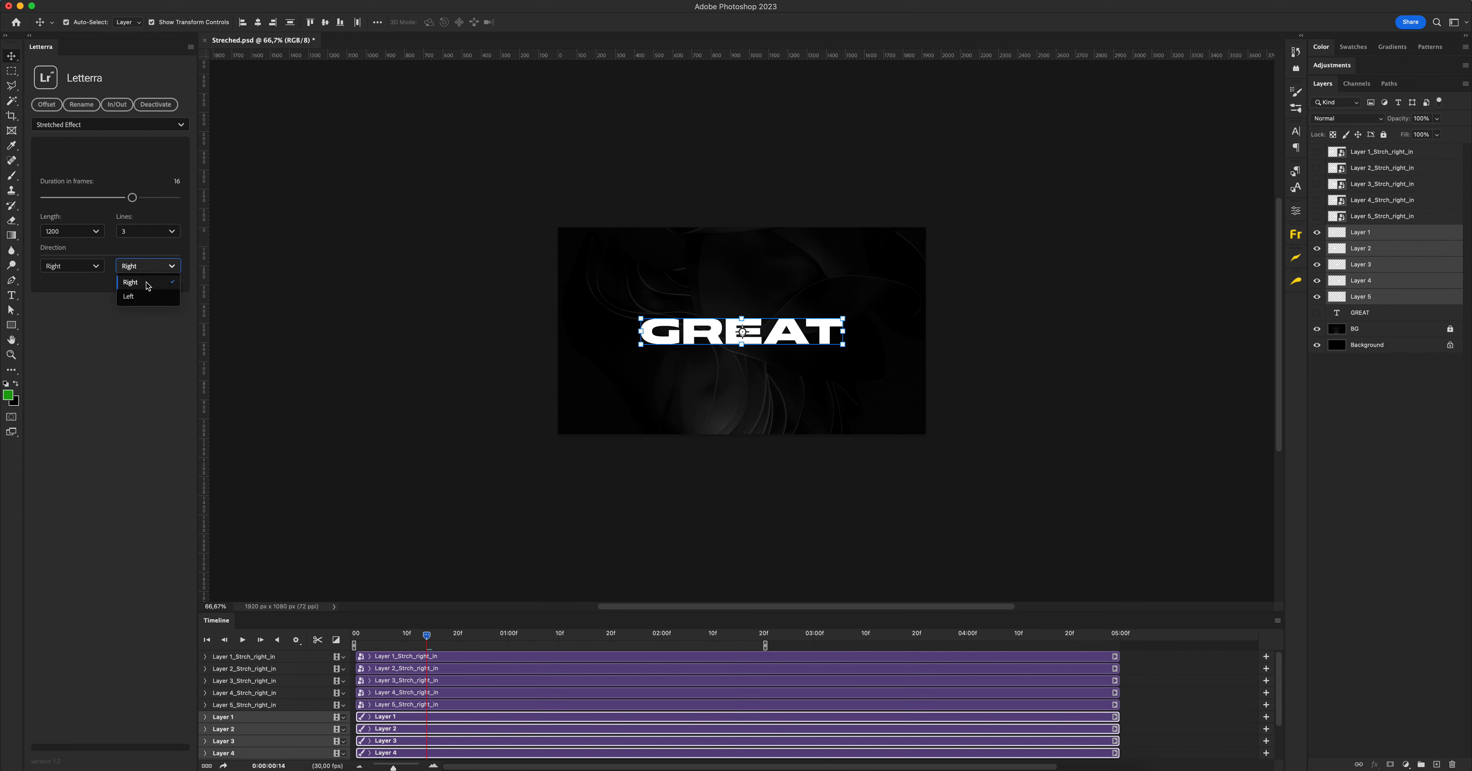
{"action": "left_click", "coordinate": [147, 283]}
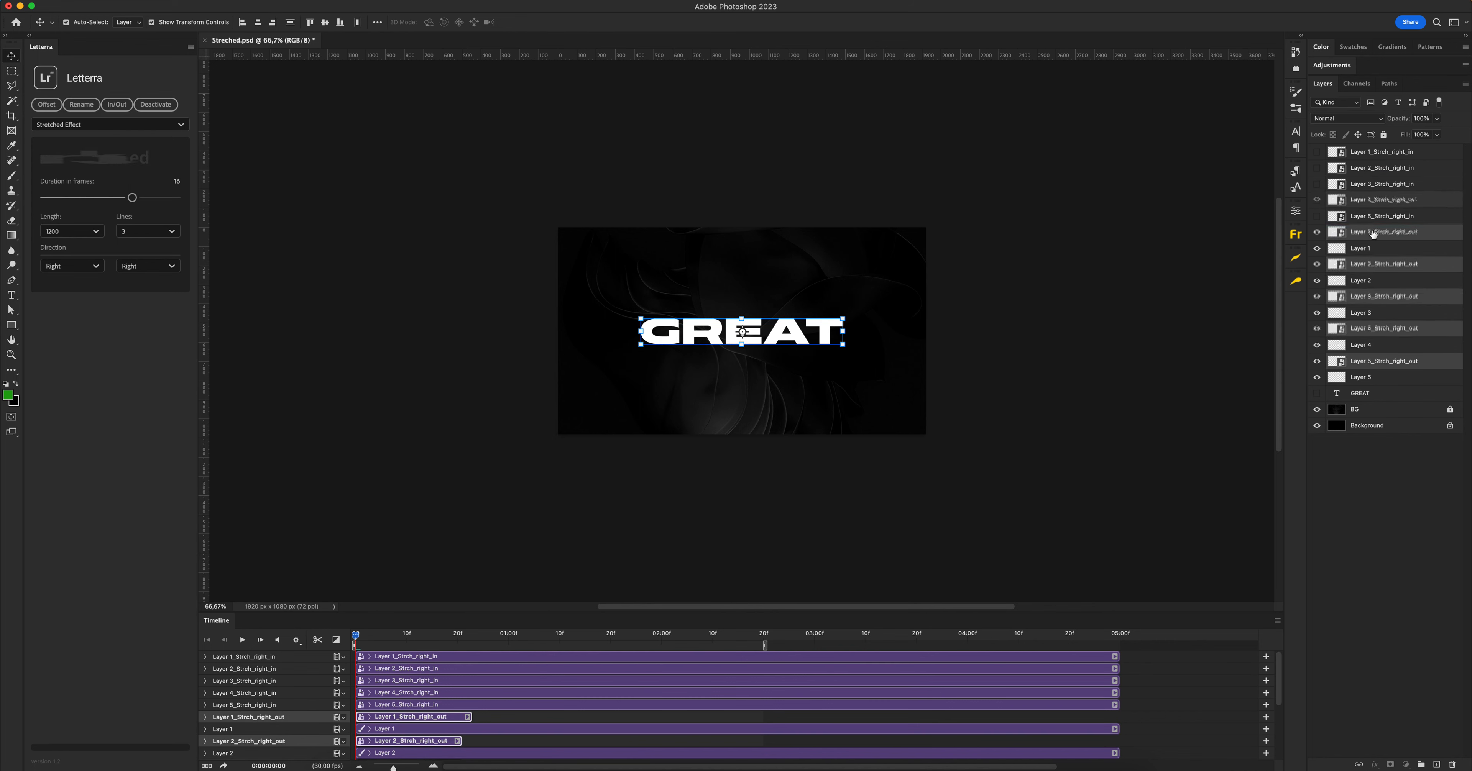
Return the playhead to the start, then hide Layer 1 to Layer 5 and show the five in-animation layers
{"action": "mouse_move", "coordinate": [356, 636]}
{"action": "left_mouse_down"}
{"action": "mouse_move", "coordinate": [426, 638]}
{"action": "mouse_move", "coordinate": [352, 636]}
{"action": "left_mouse_up"}
{"action": "left_click_drag", "start_coordinate": [1317, 312], "coordinate": [1317, 378]}
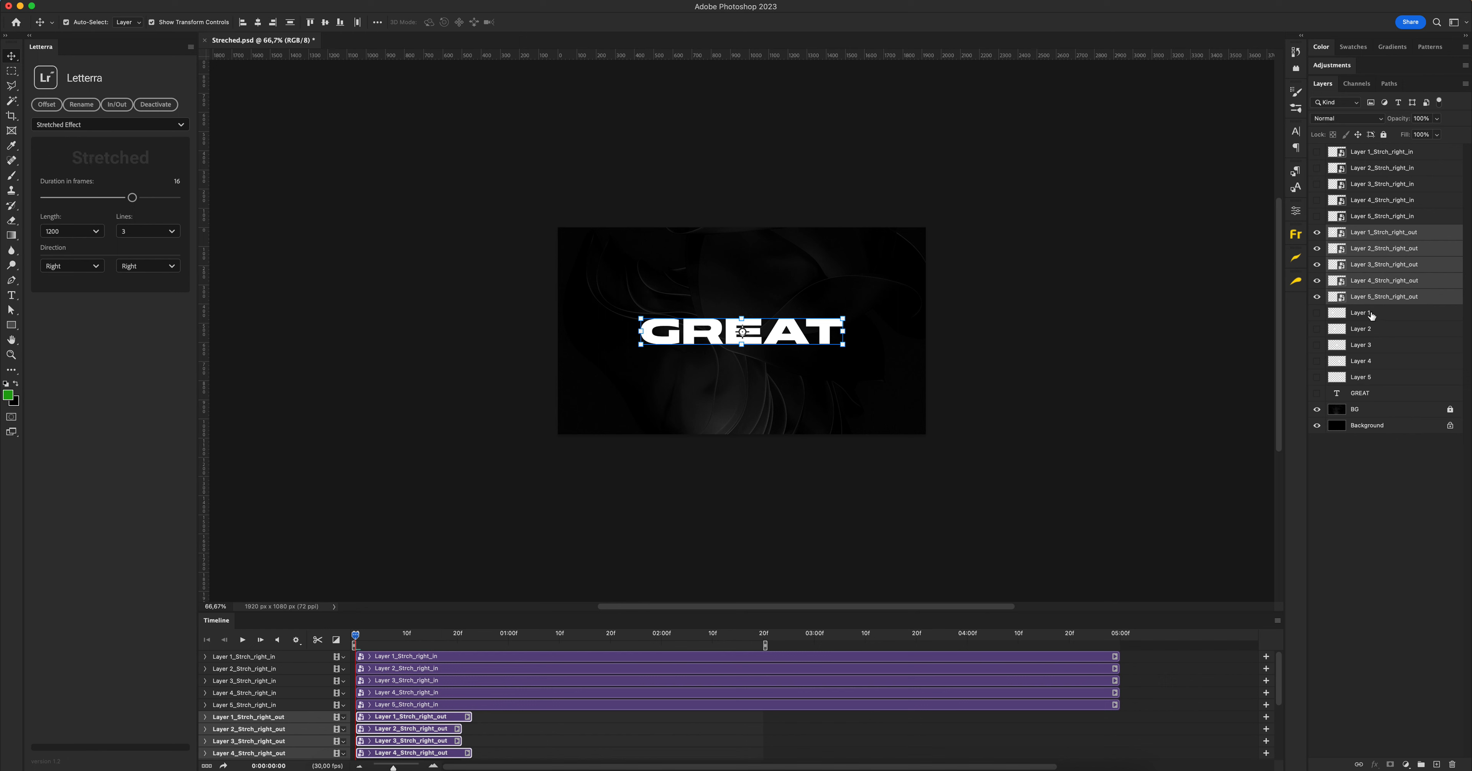
{"action": "left_click", "coordinate": [1317, 216]}
{"action": "left_click_drag", "start_coordinate": [1319, 190], "coordinate": [1320, 178]}
Select the five in-animation layers and move their out time back so their clips end at the 2-second mark
{"action": "left_click", "coordinate": [1355, 154]}
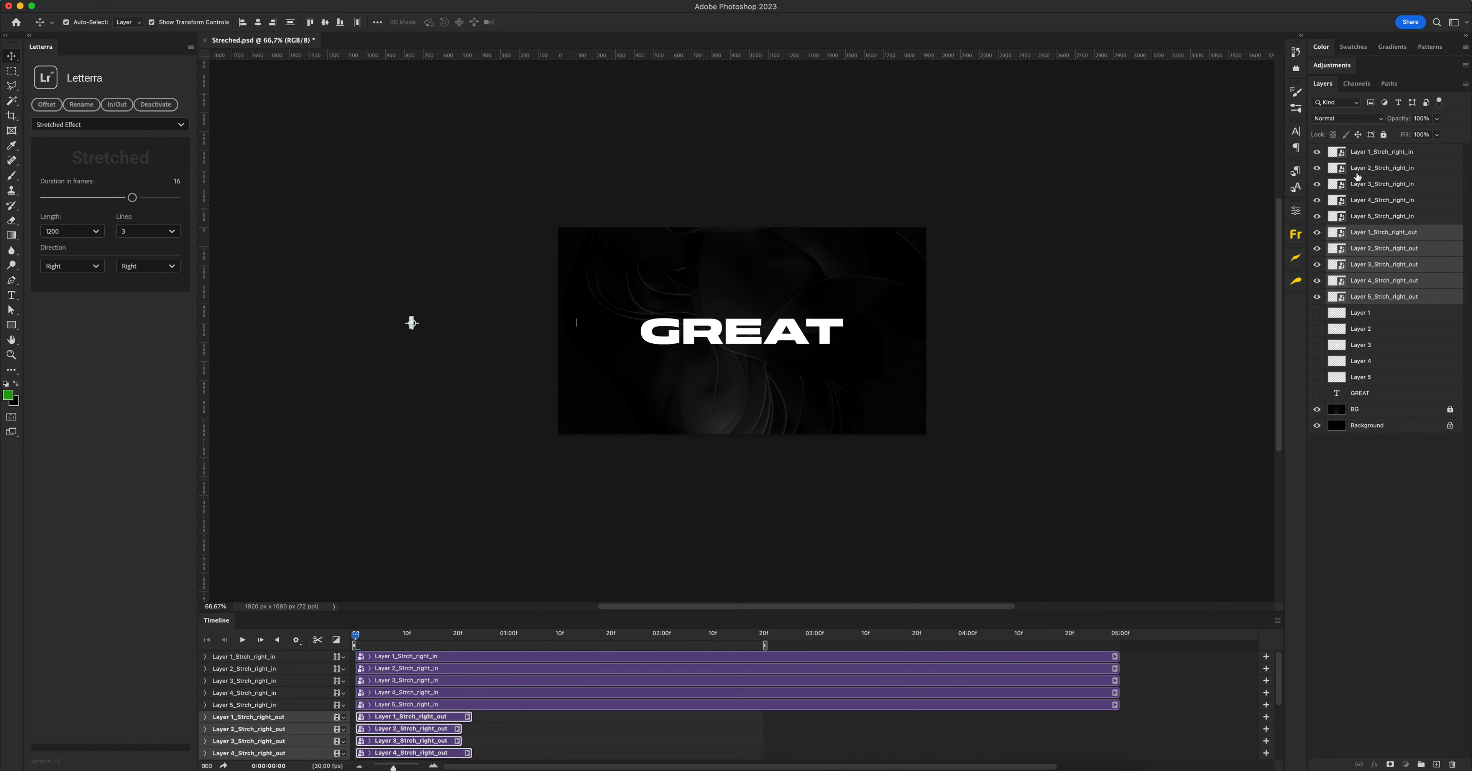
{"action": "left_click", "coordinate": [1363, 218], "text": "shift"}
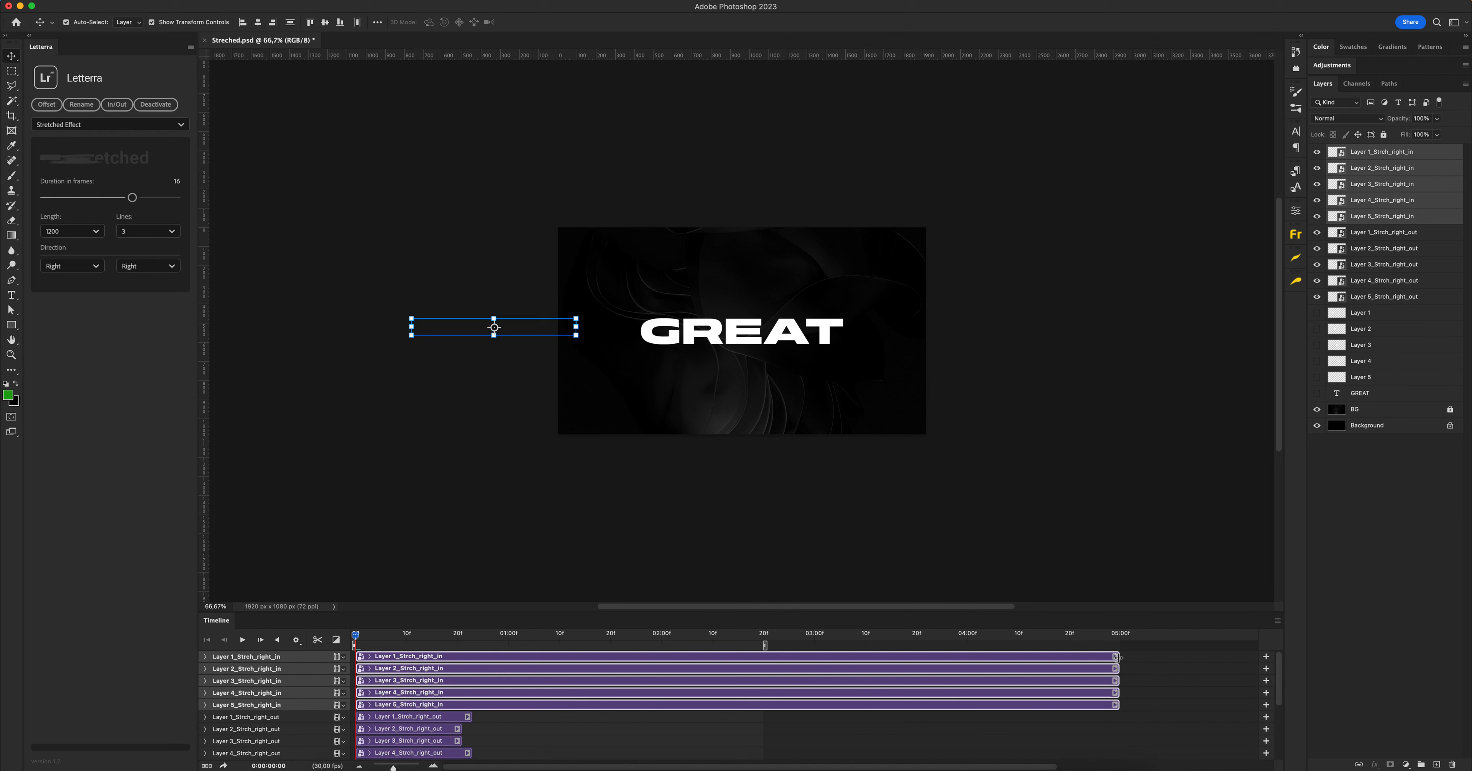
{"action": "mouse_move", "coordinate": [1118, 657]}
{"action": "left_mouse_down"}
{"action": "mouse_move", "coordinate": [893, 657]}
{"action": "mouse_move", "coordinate": [1118, 657]}
{"action": "left_mouse_up"}
{"action": "left_click", "coordinate": [117, 106]}
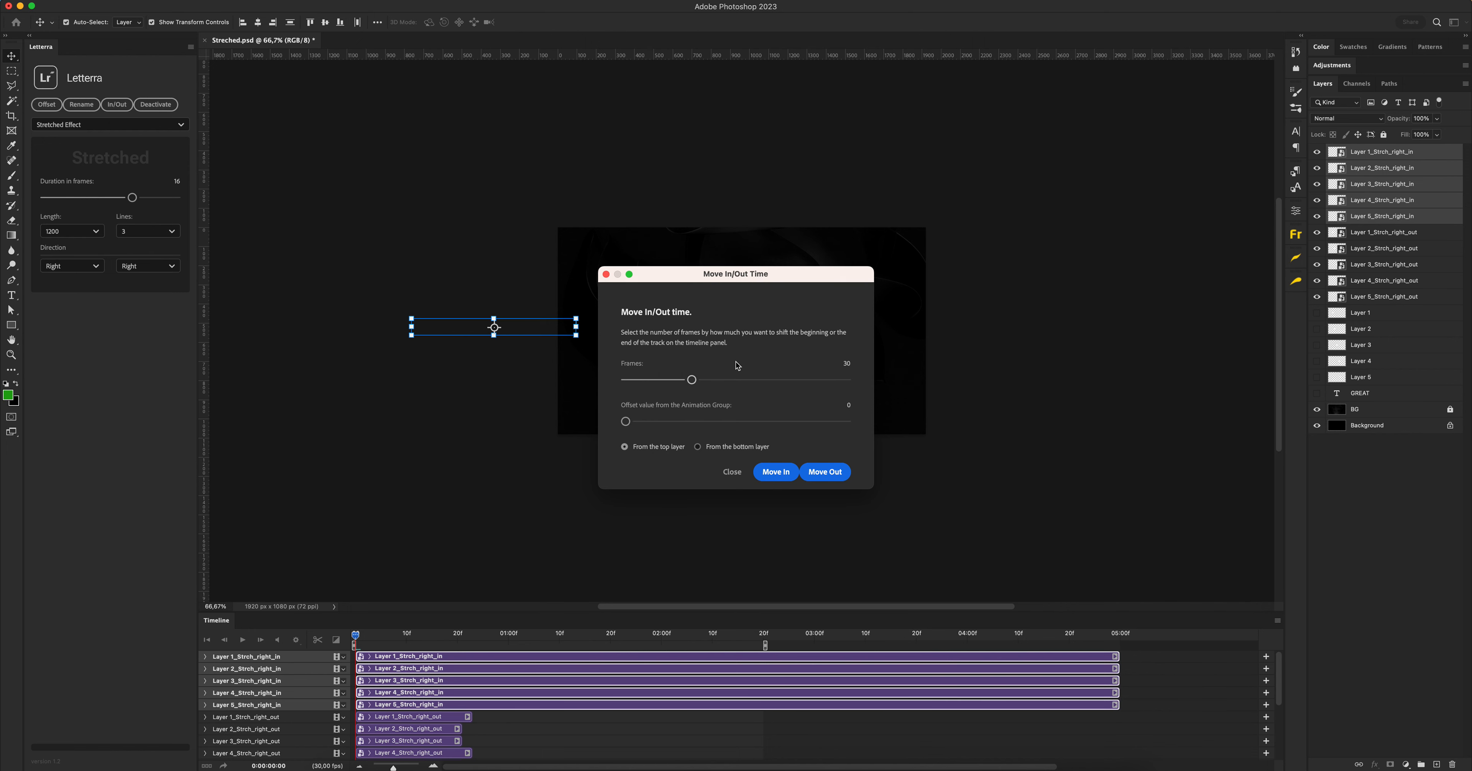
{"action": "left_click_drag", "start_coordinate": [694, 384], "coordinate": [801, 384]}
{"action": "scroll", "coordinate": [807, 381], "scroll_direction": "right", "scroll_amount": 2}
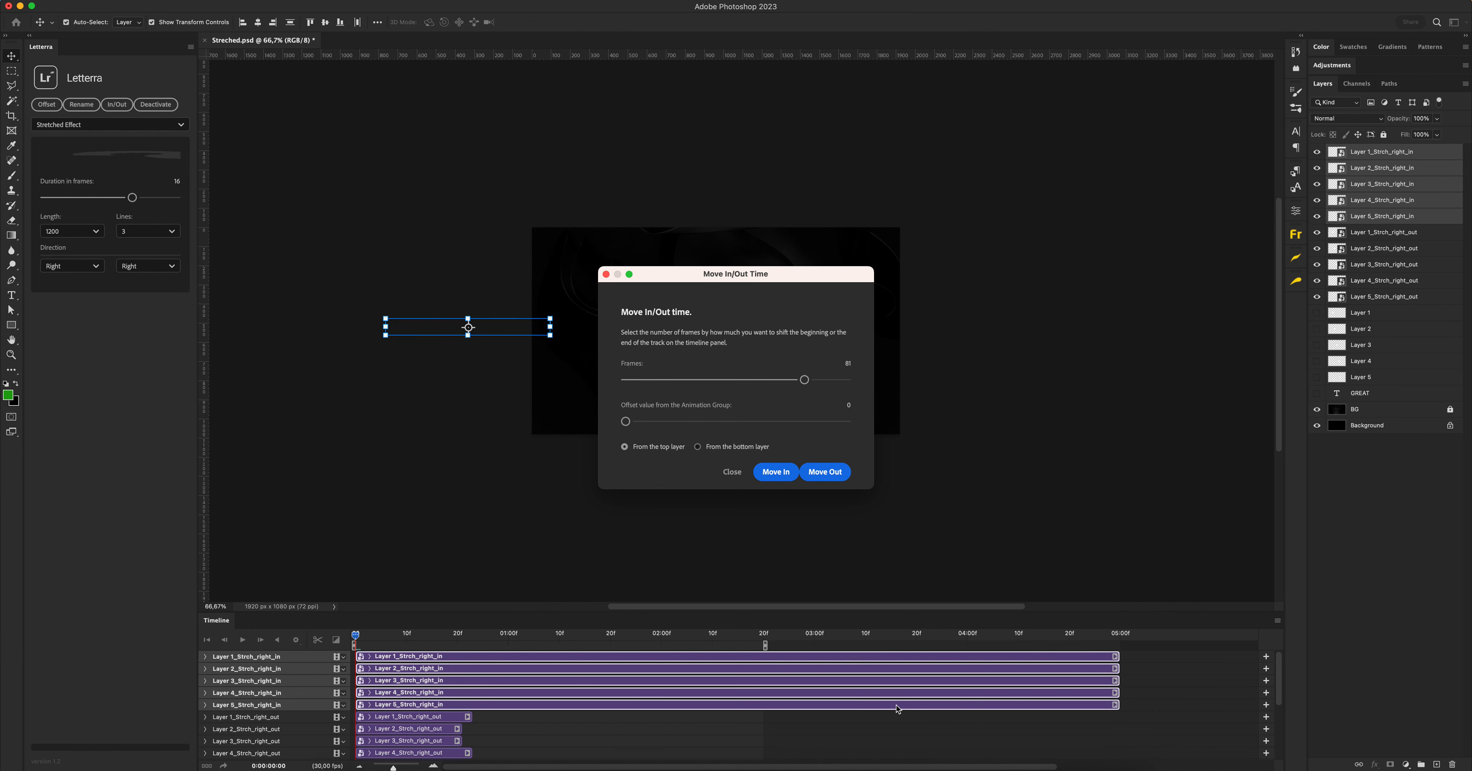
{"action": "left_click_drag", "start_coordinate": [805, 381], "coordinate": [820, 384]}
{"action": "left_click", "coordinate": [830, 472]}
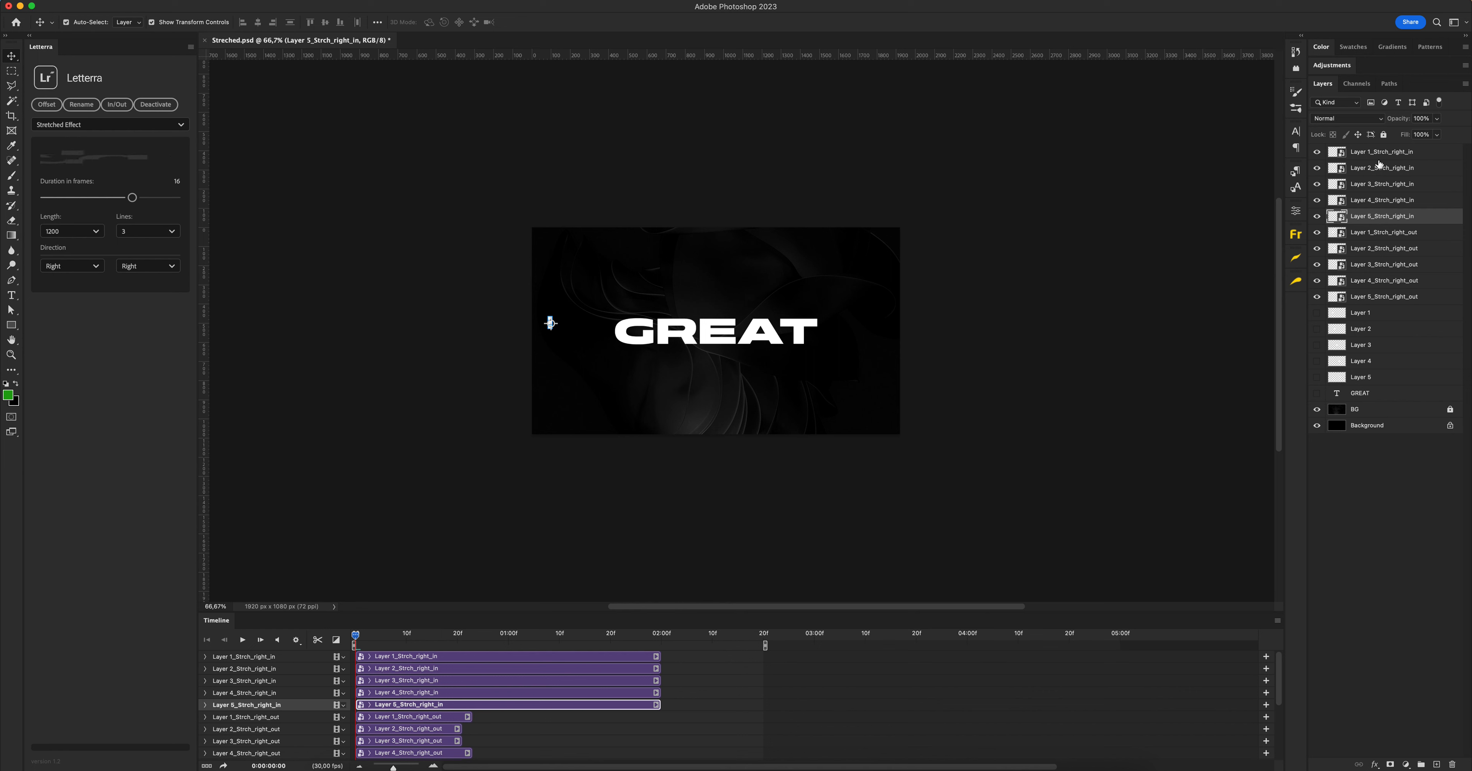
Give the five in-animation layers the red colour label
{"action": "left_click", "coordinate": [1347, 153], "text": "shift"}
{"action": "right_click", "coordinate": [1318, 153]}
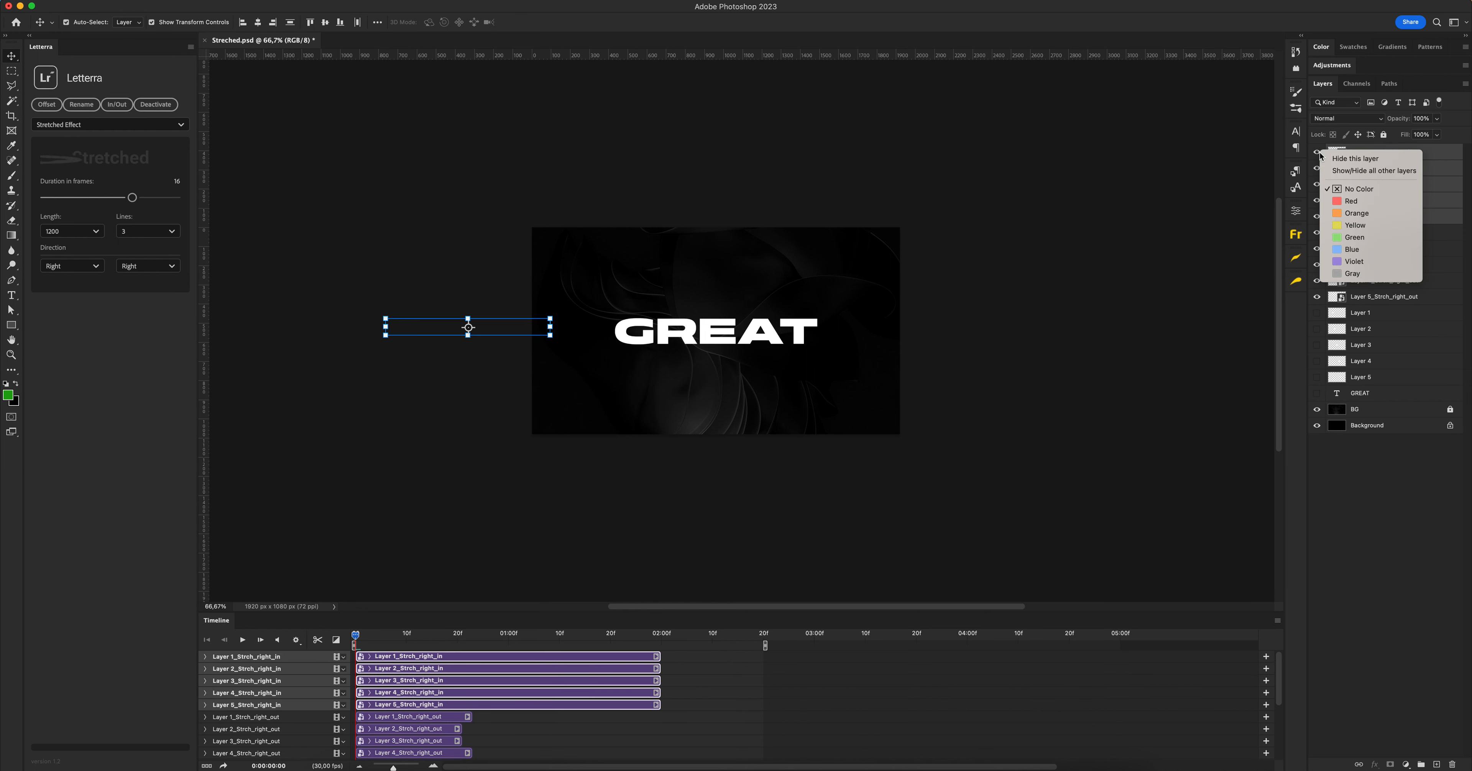
{"action": "left_click", "coordinate": [1340, 196]}
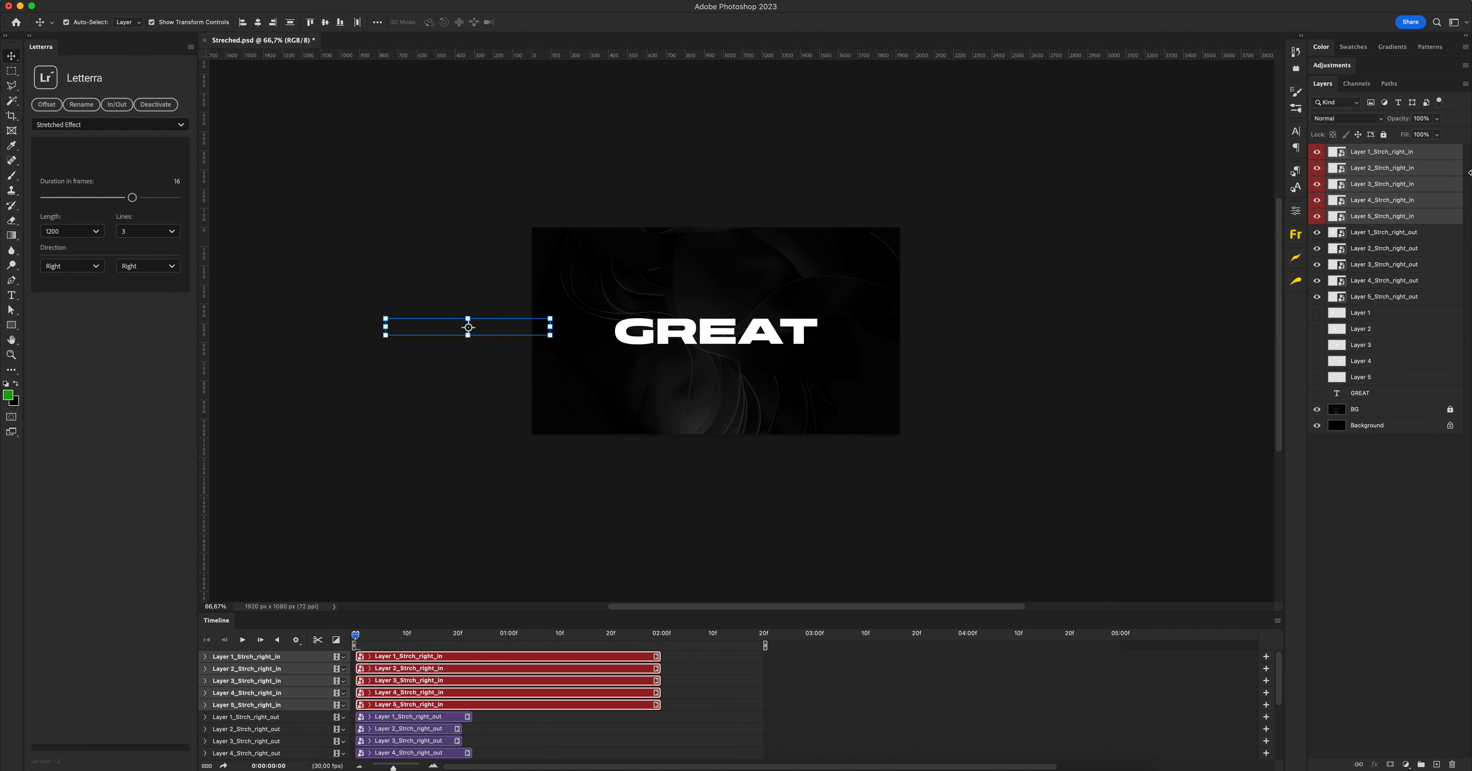
Select all ten in- and out-animation layers and offset them by 3 frames from the top layer
{"action": "left_click", "coordinate": [1373, 294]}
{"action": "left_click", "coordinate": [1381, 153], "text": "shift"}
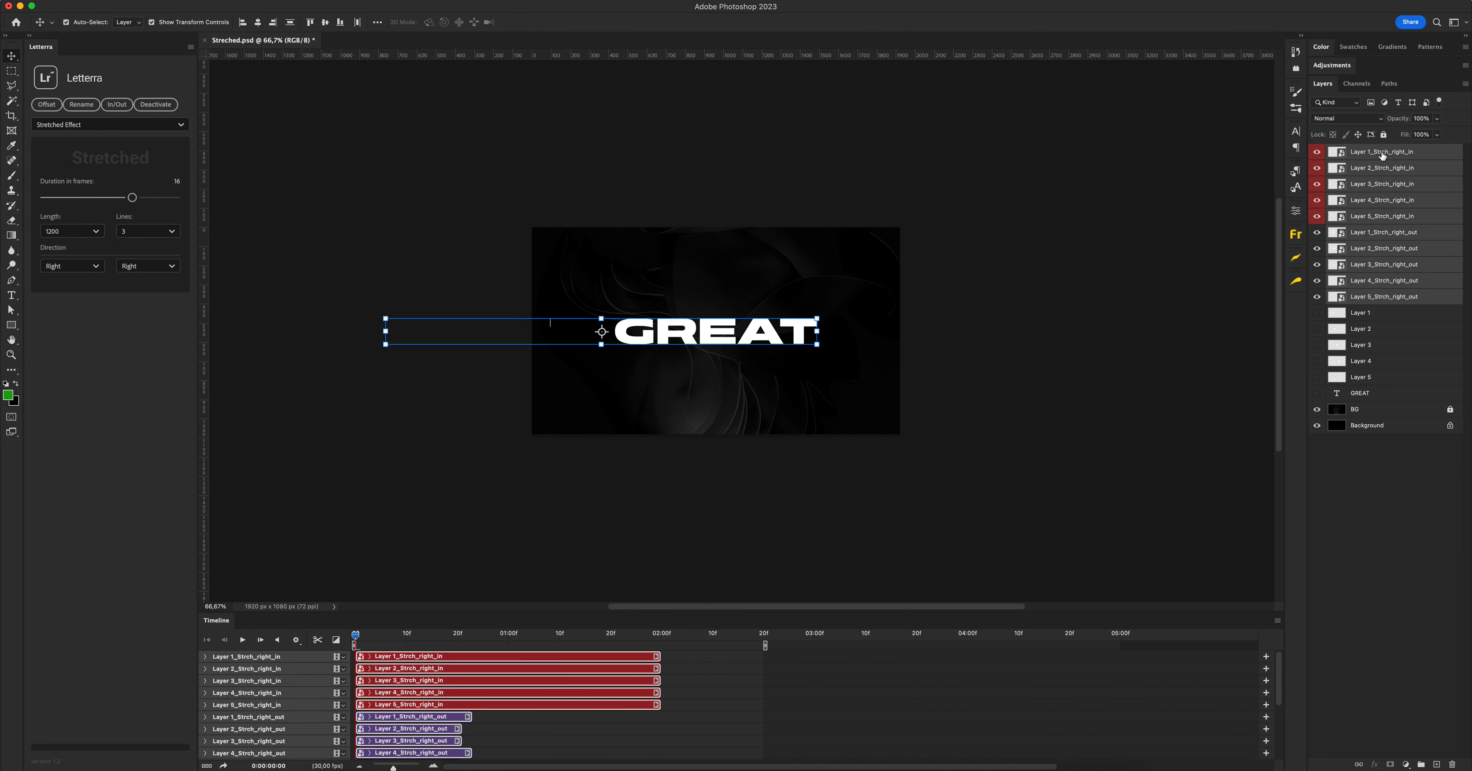
{"action": "left_click", "coordinate": [46, 105]}
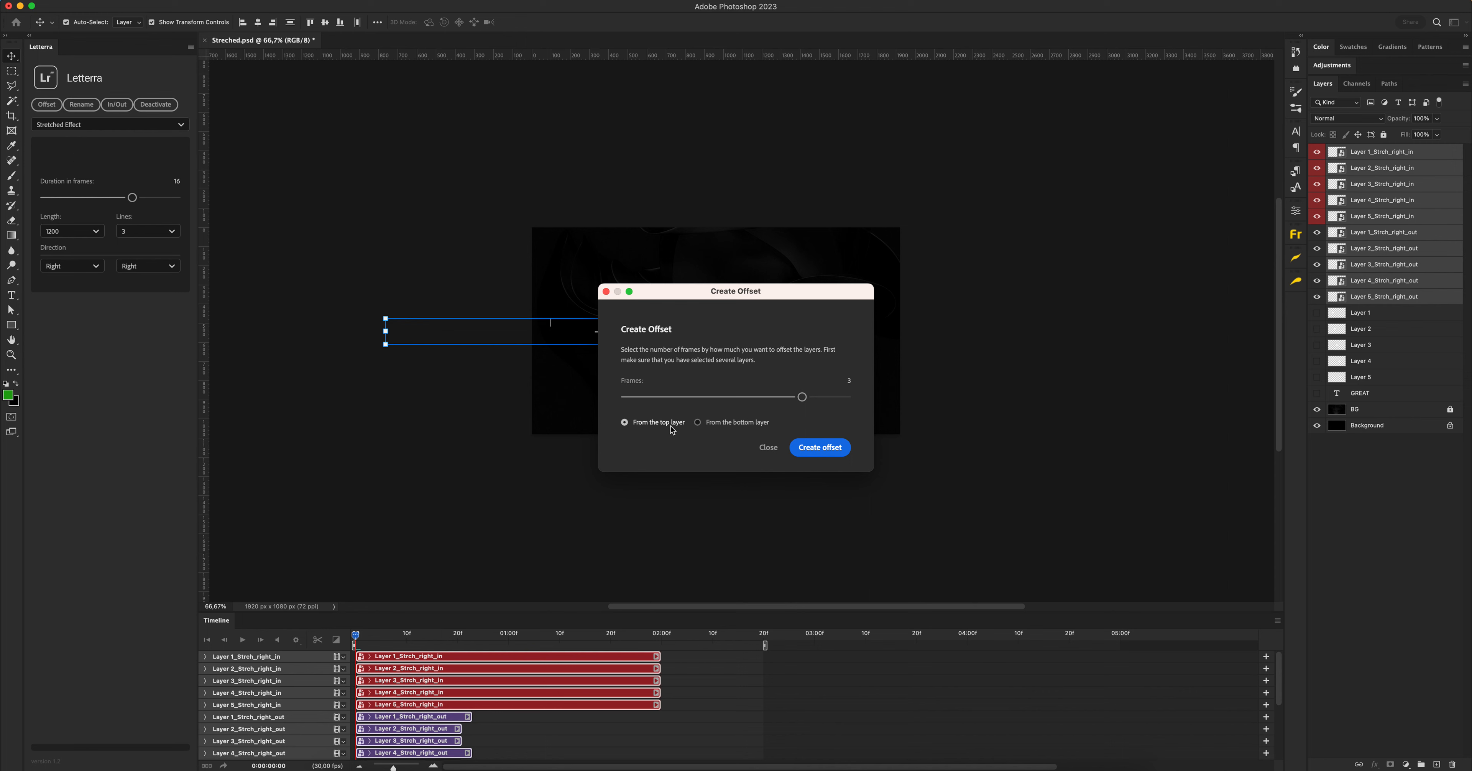
{"action": "left_click", "coordinate": [820, 448]}
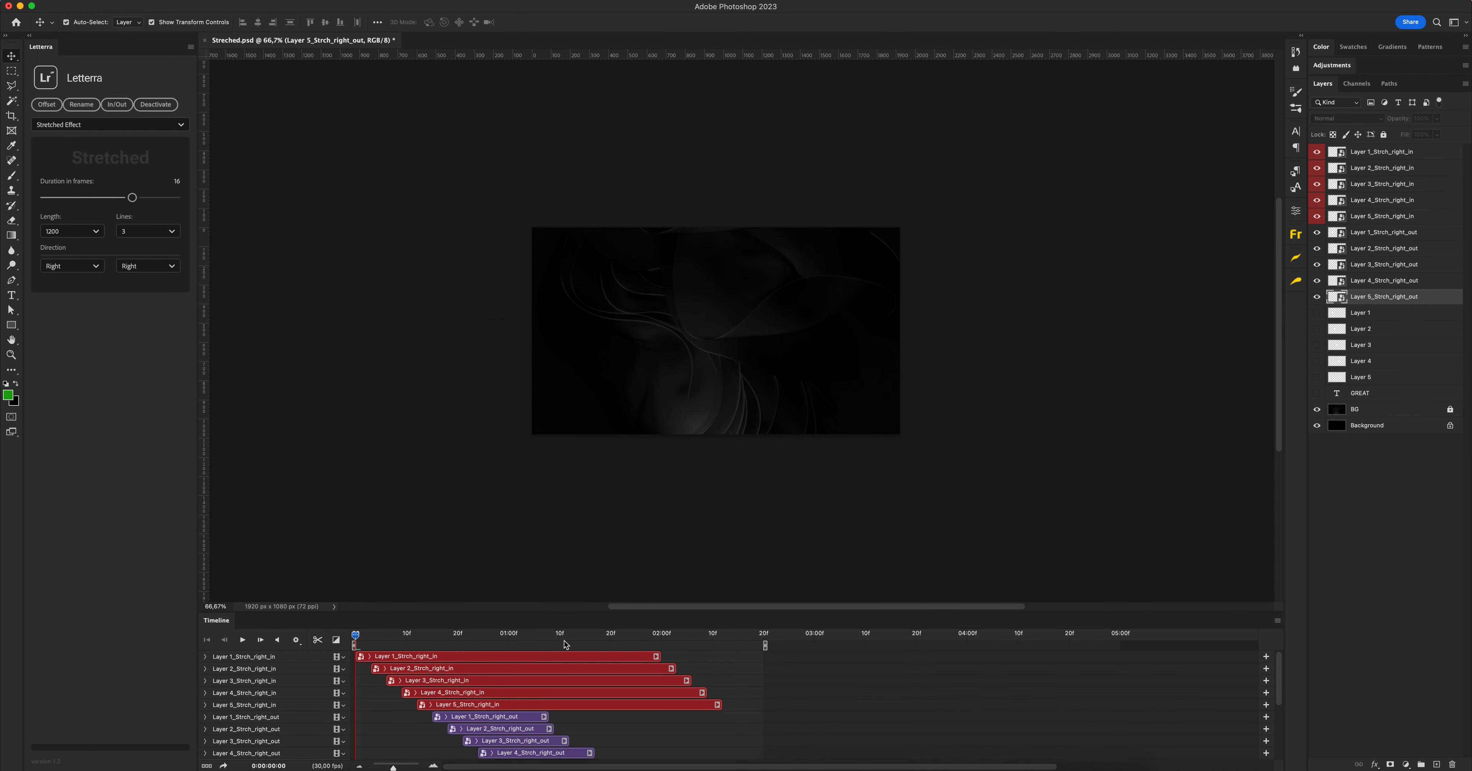
{"action": "scroll", "coordinate": [530, 712], "scroll_direction": "down", "scroll_amount": 3}
{"action": "scroll", "coordinate": [521, 699], "scroll_direction": "up", "scroll_amount": 1}
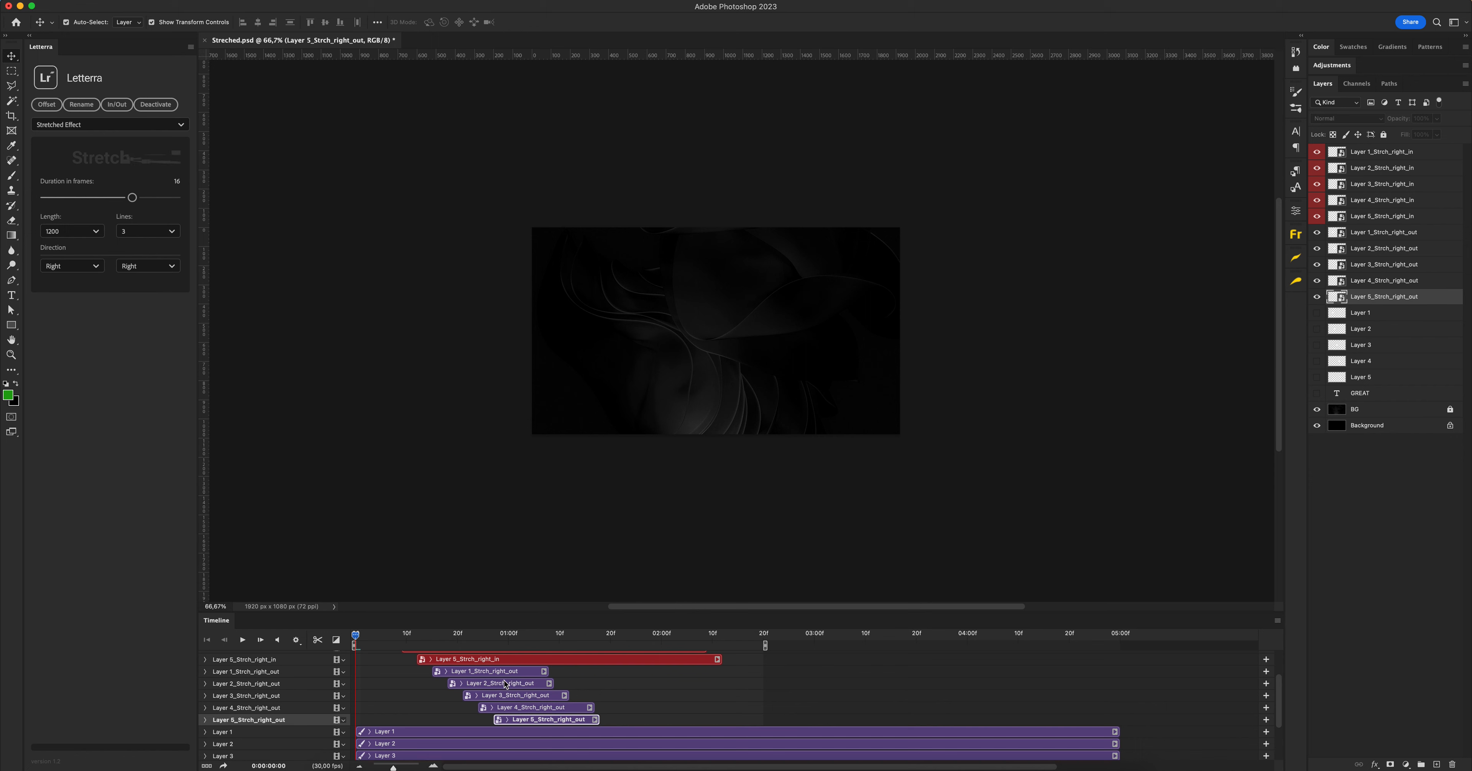
{"action": "left_click", "coordinate": [497, 673], "text": "shift"}
{"action": "left_click_drag", "start_coordinate": [500, 674], "coordinate": [674, 684]}
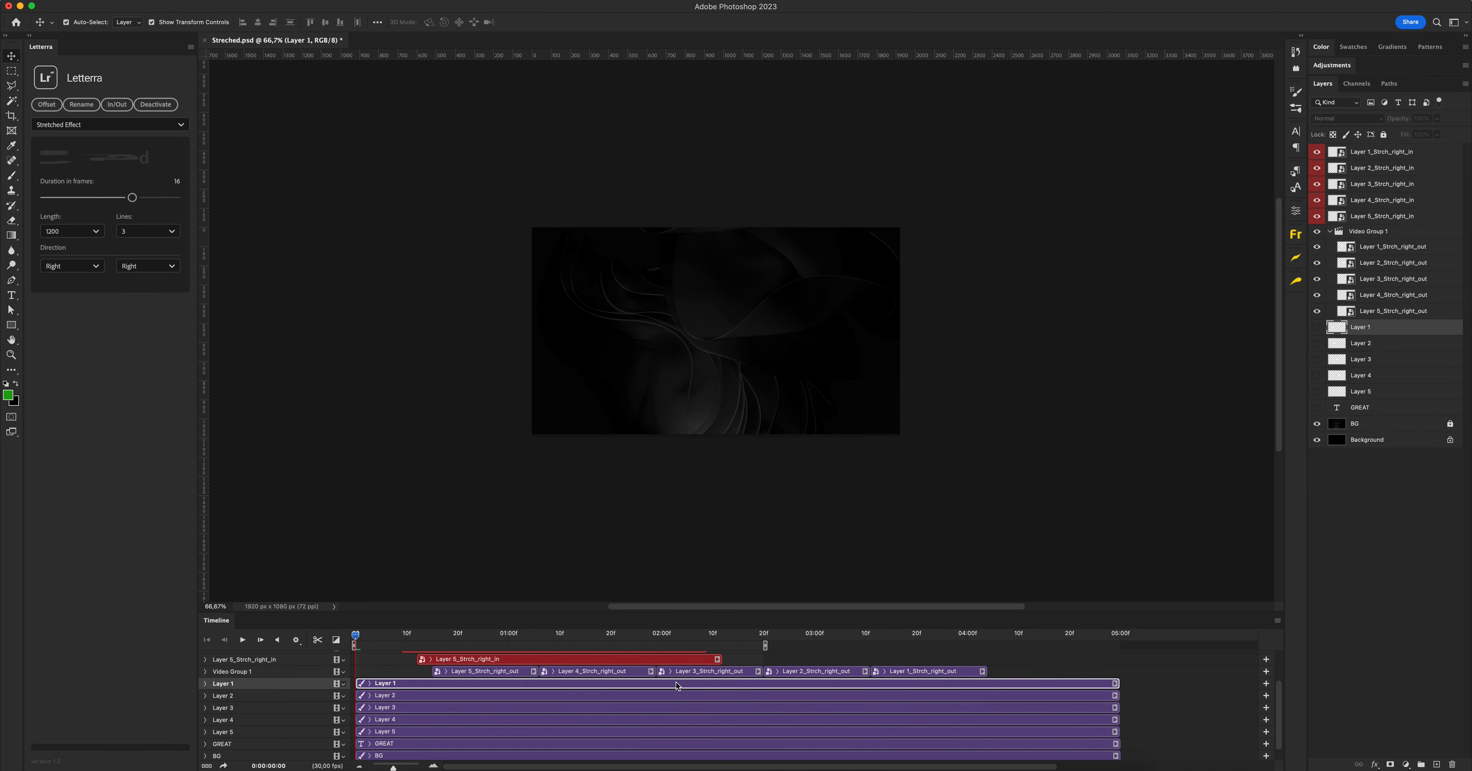
{"action": "key", "text": "super+z"}
Place the playhead at 2 seconds and shift the five out-animation clips so Layer 1_Strch_right_out starts there, keeping each on its own track
{"action": "scroll", "coordinate": [518, 684], "scroll_direction": "up", "scroll_amount": 1}
{"action": "scroll", "coordinate": [519, 683], "scroll_direction": "up", "scroll_amount": 1}
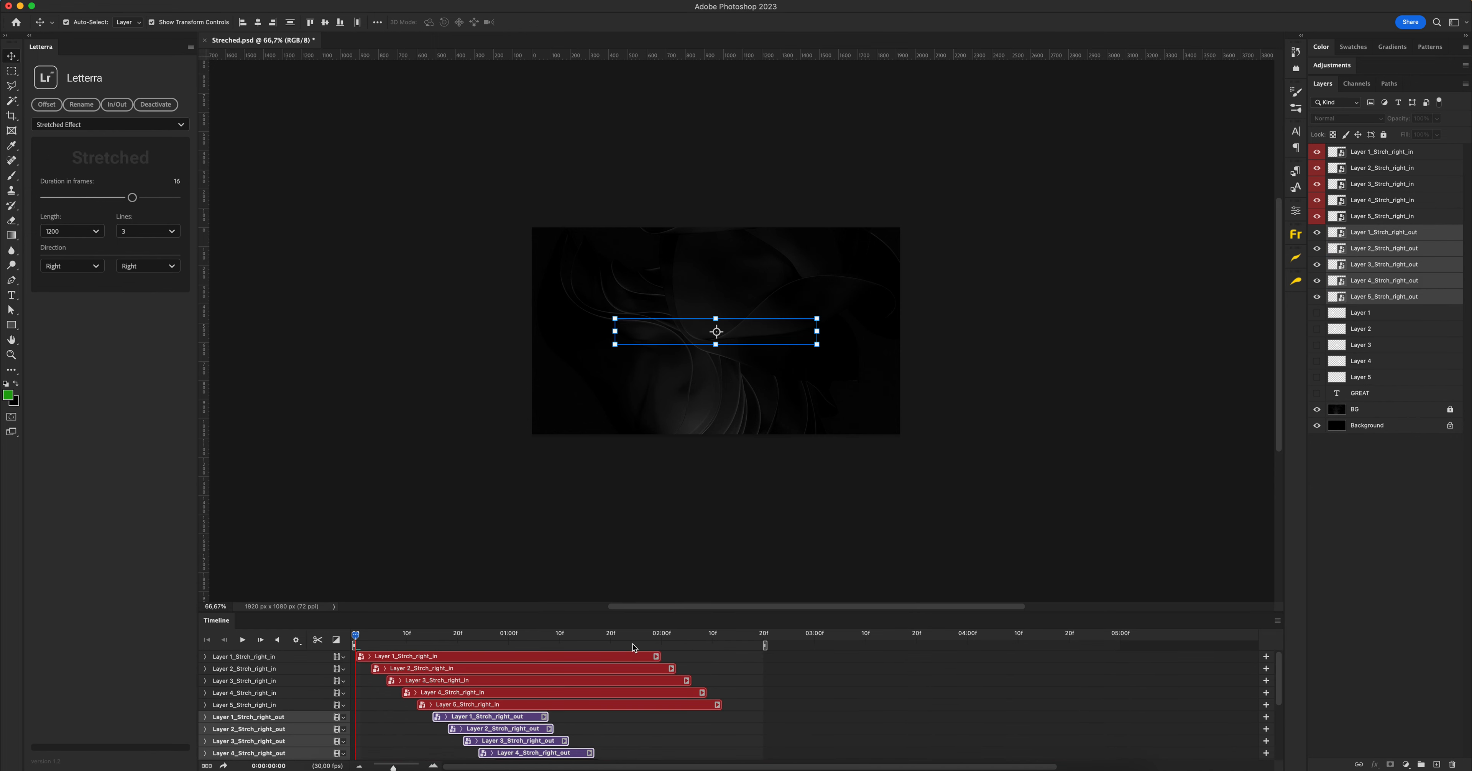
{"action": "left_click", "coordinate": [661, 635]}
{"action": "left_click_drag", "start_coordinate": [515, 719], "coordinate": [745, 719]}
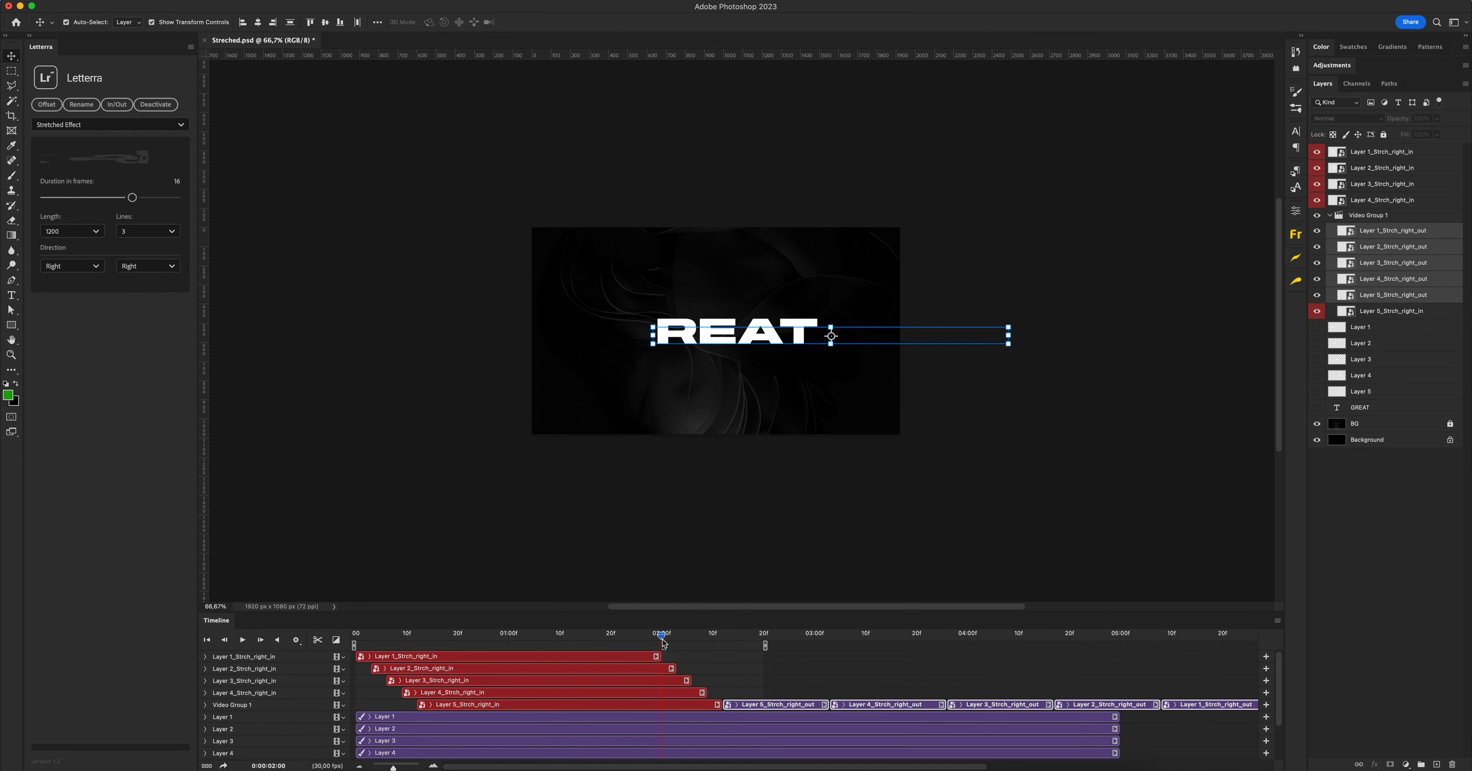
{"action": "key", "text": "super+z"}
{"action": "left_click_drag", "start_coordinate": [477, 721], "coordinate": [707, 721]}
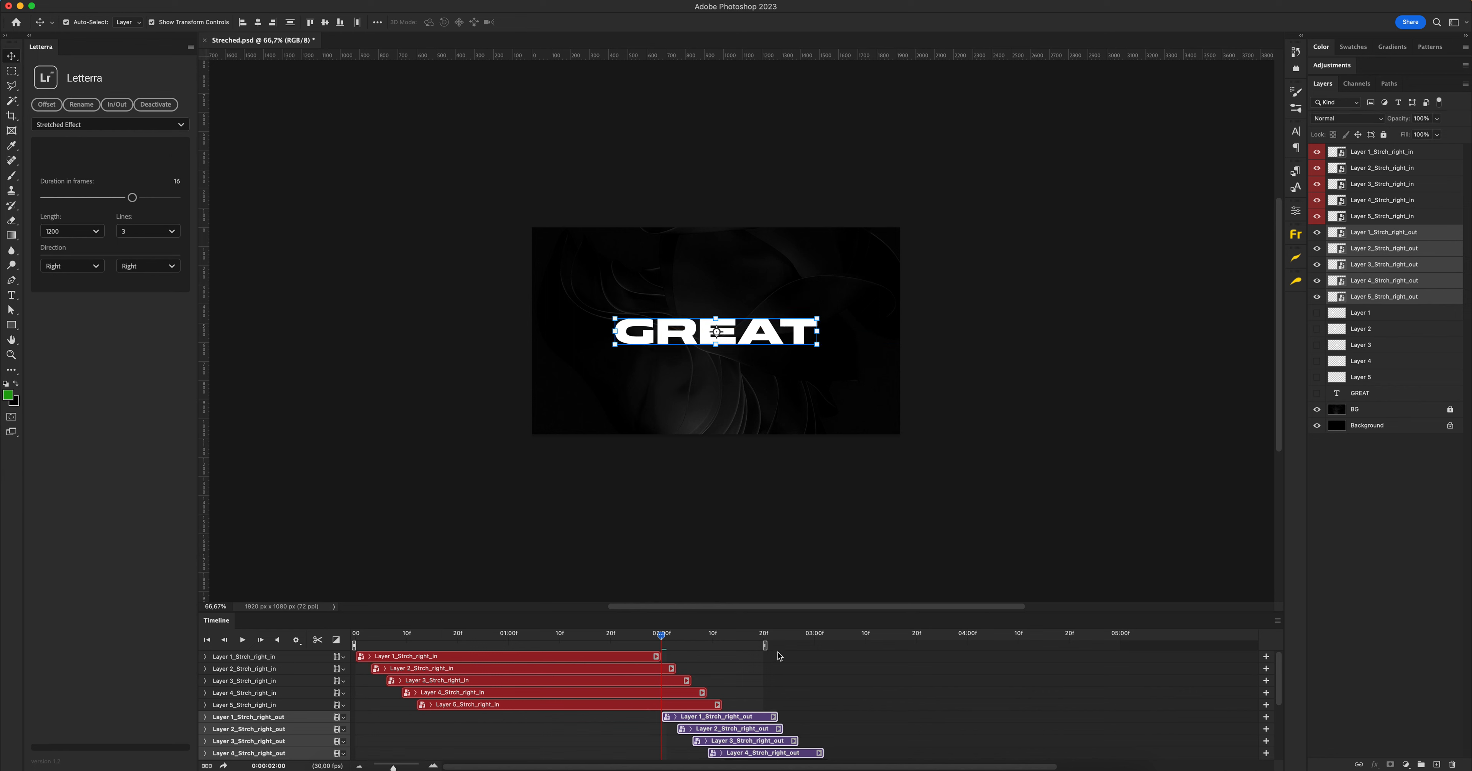
Extend the end of the work area to about 3:14 and play the animation
{"action": "left_click_drag", "start_coordinate": [766, 646], "coordinate": [887, 646]}
{"action": "mouse_move", "coordinate": [661, 634]}
{"action": "left_mouse_down"}
{"action": "mouse_move", "coordinate": [355, 633]}
{"action": "mouse_move", "coordinate": [833, 635]}
{"action": "mouse_move", "coordinate": [359, 598]}
{"action": "mouse_move", "coordinate": [609, 608]}
{"action": "left_mouse_up"}
{"action": "key", "text": "space"}
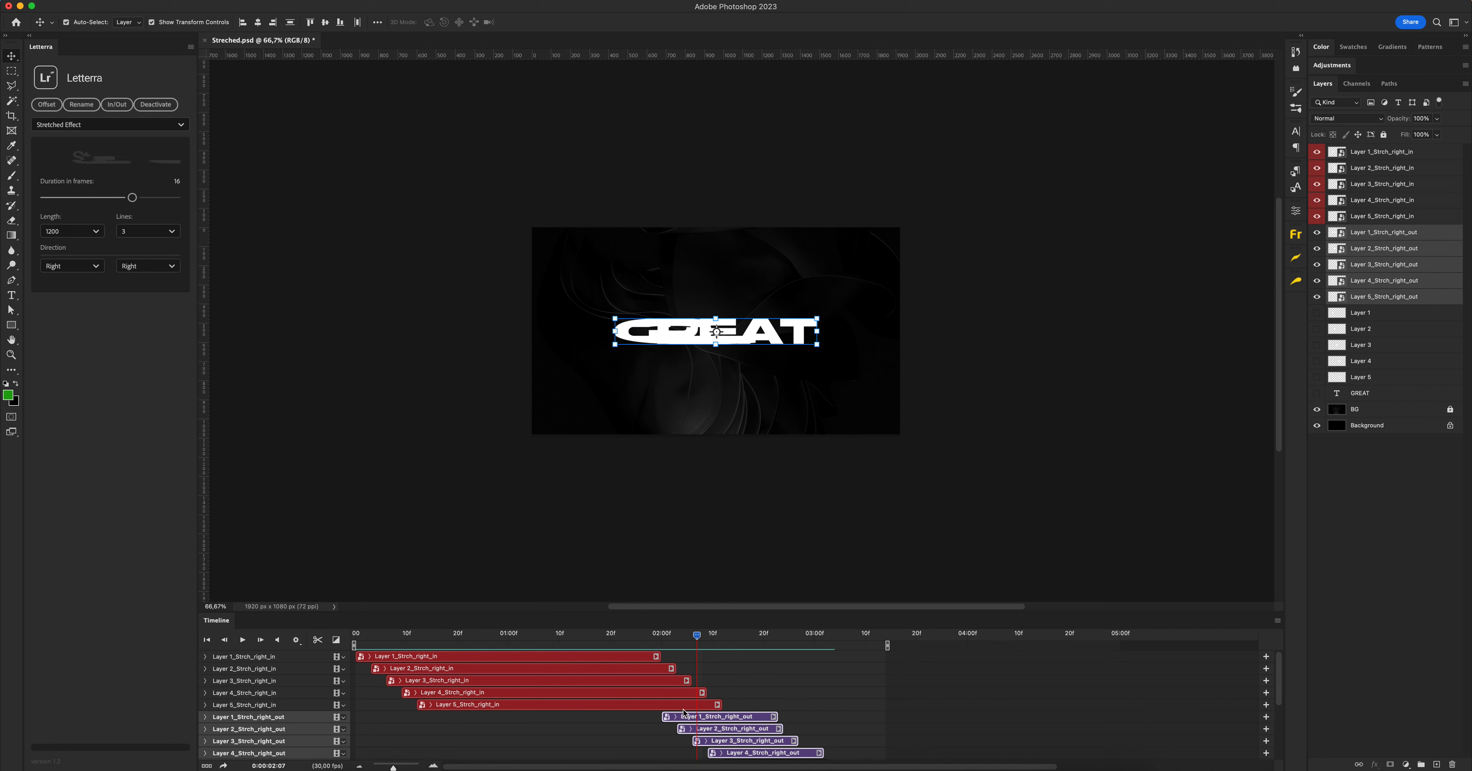
Select all ten animation clips and apply an offset of -3 frames from the top layer to cancel the stagger
{"action": "scroll", "coordinate": [789, 709], "scroll_direction": "down", "scroll_amount": 3}
{"action": "scroll", "coordinate": [662, 685], "scroll_direction": "up", "scroll_amount": 2}
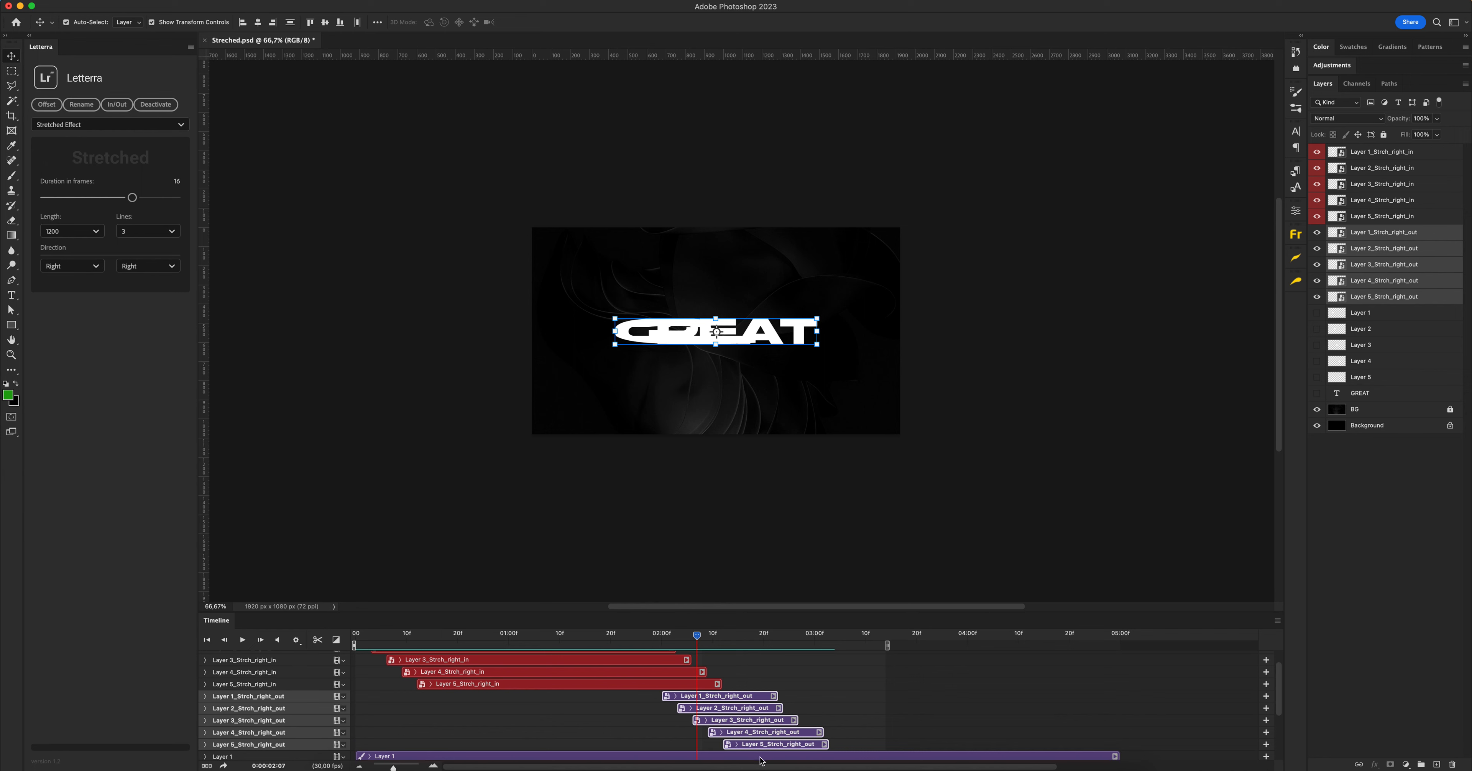
{"action": "left_click", "coordinate": [766, 745]}
{"action": "scroll", "coordinate": [546, 677], "scroll_direction": "up", "scroll_amount": 1}
{"action": "scroll", "coordinate": [546, 677], "scroll_direction": "up", "scroll_amount": 1}
{"action": "left_click", "coordinate": [529, 658], "text": "shift"}
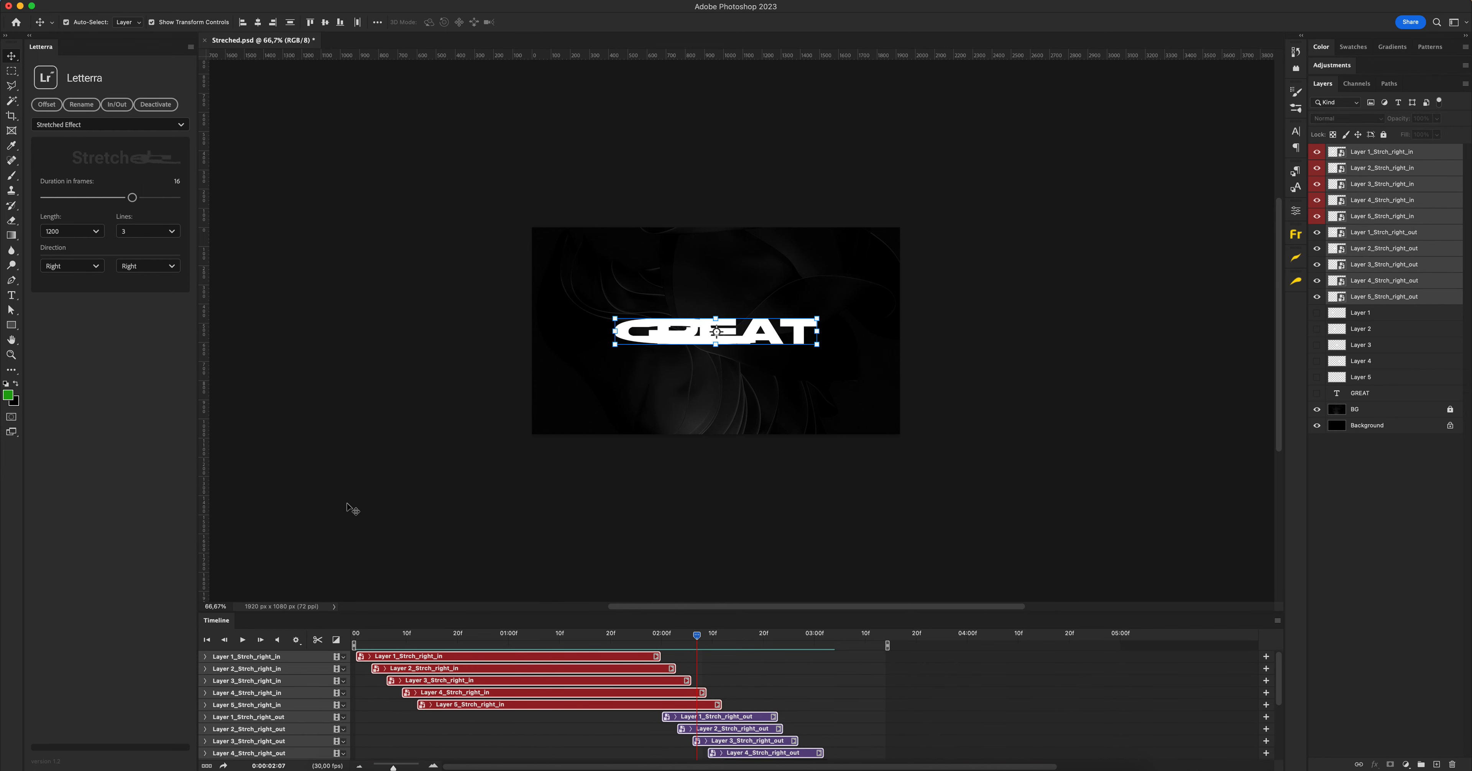
{"action": "left_click", "coordinate": [46, 104]}
{"action": "left_click_drag", "start_coordinate": [803, 397], "coordinate": [685, 399]}
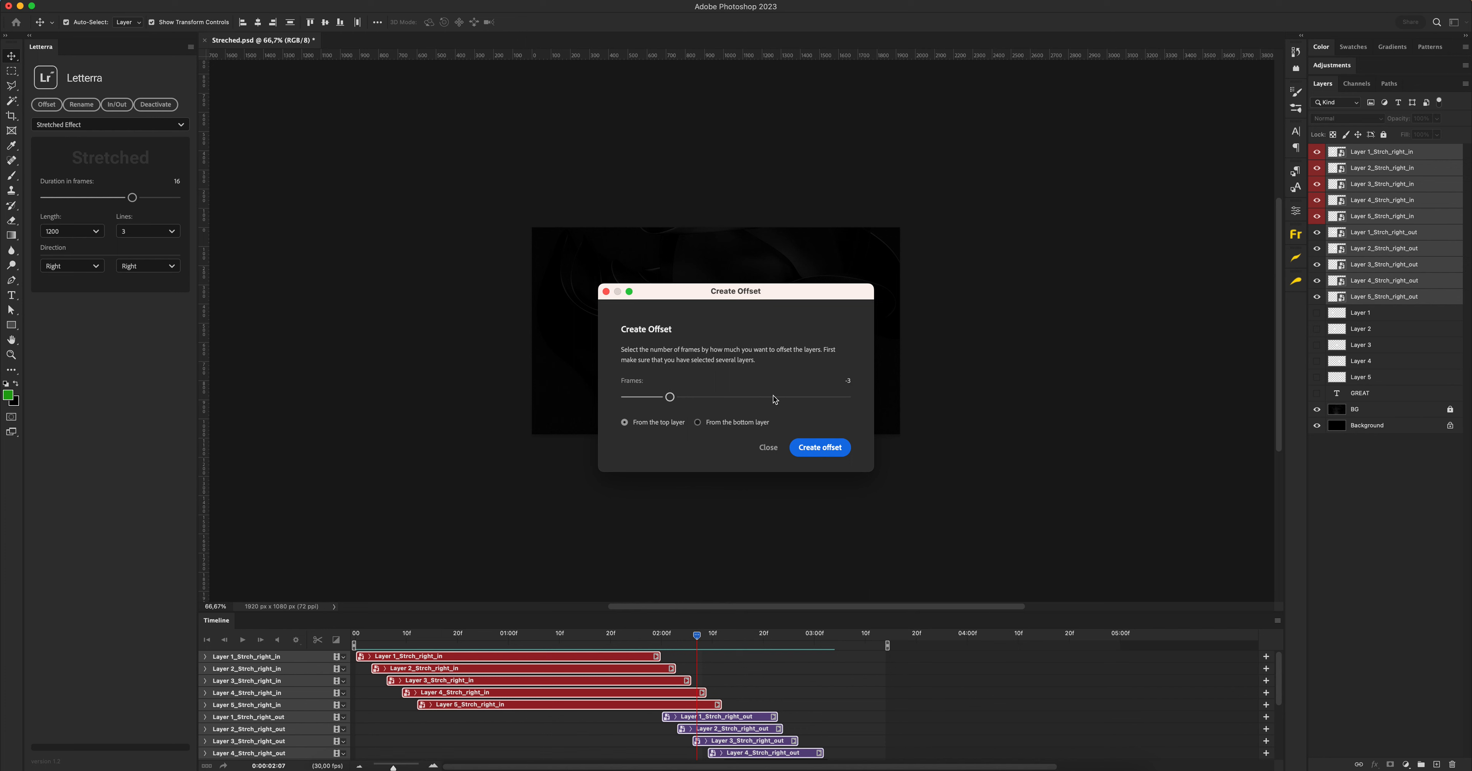
{"action": "left_click", "coordinate": [819, 447]}
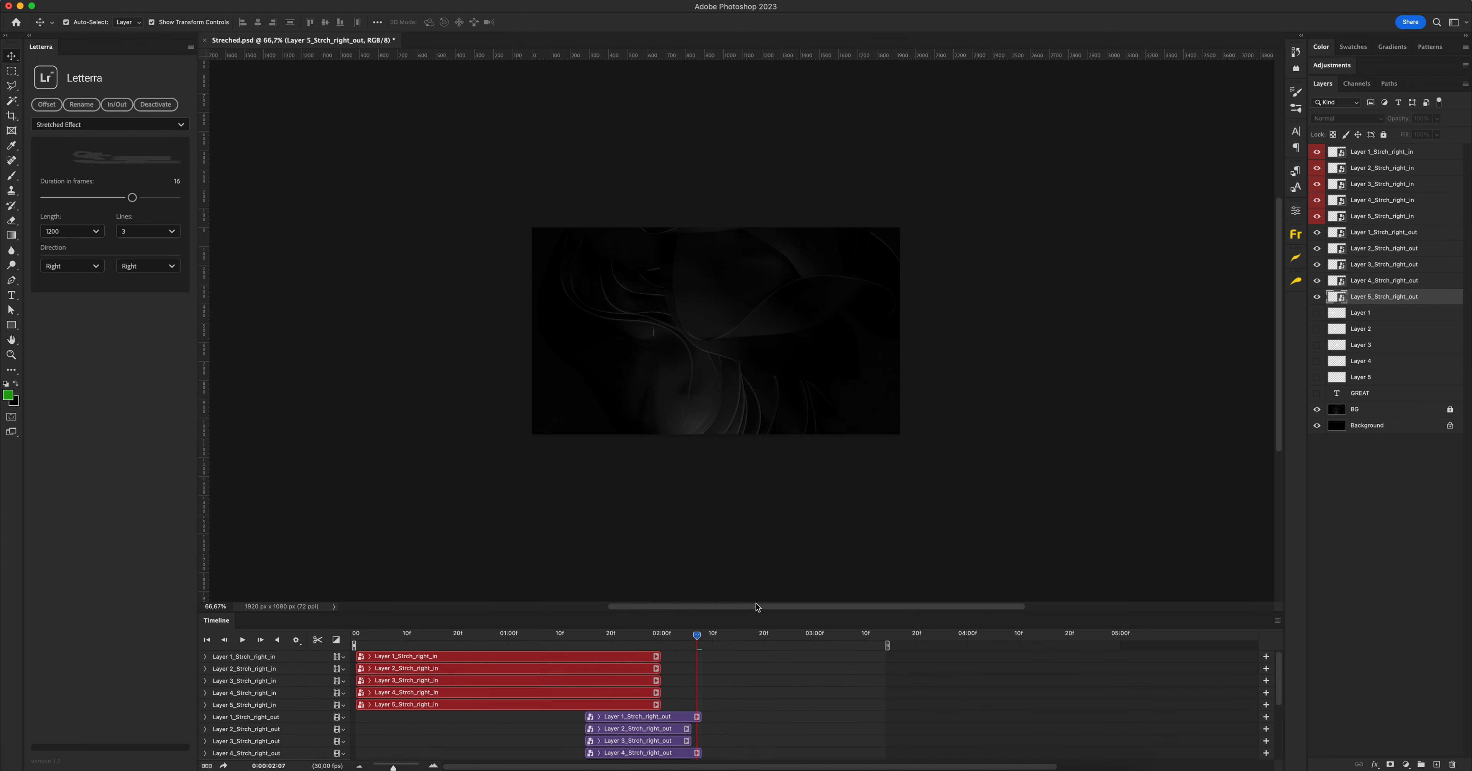
Select all ten animation clips and offset them by 3 frames from the bottom layer
{"action": "scroll", "coordinate": [628, 691], "scroll_direction": "down", "scroll_amount": 6}
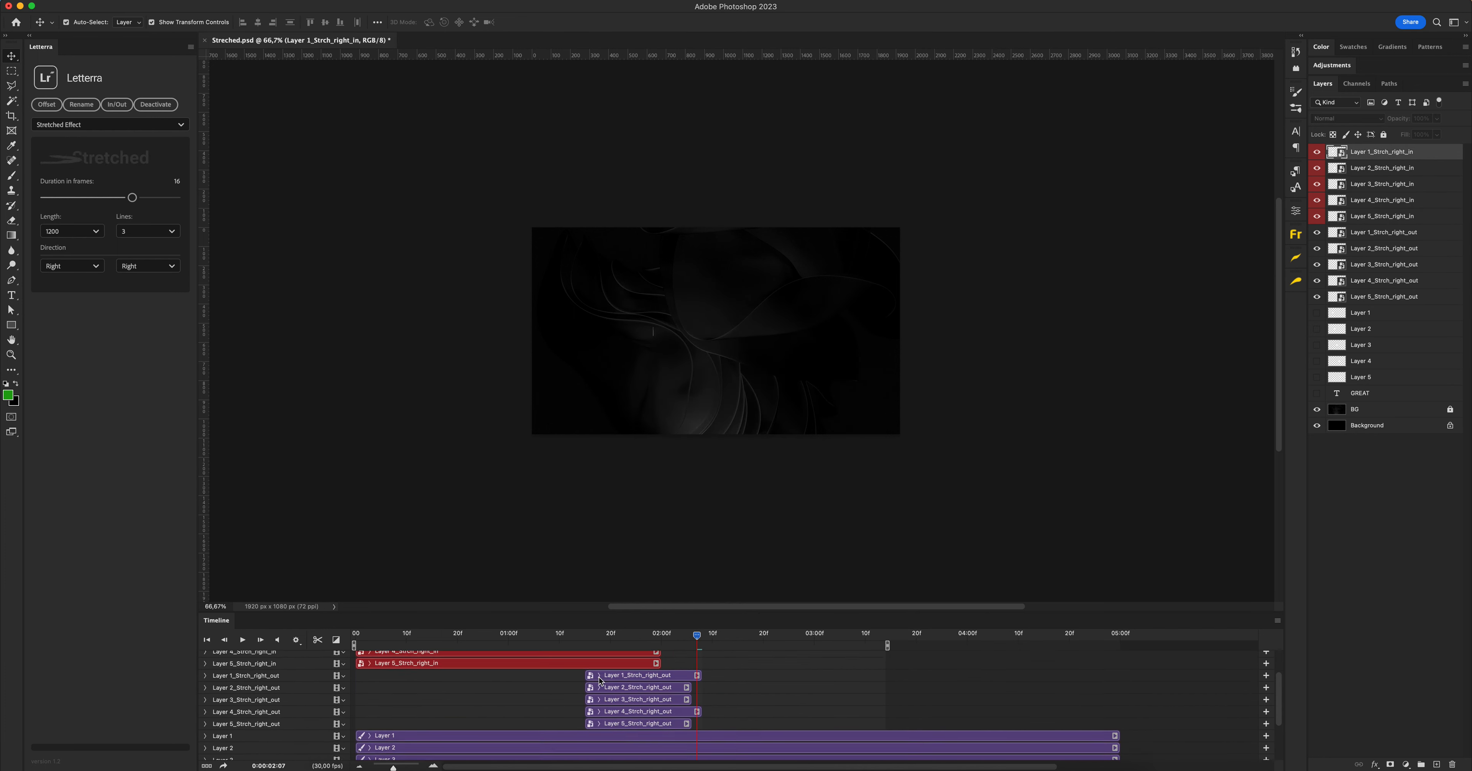
{"action": "left_click", "coordinate": [620, 693], "text": "shift"}
{"action": "scroll", "coordinate": [537, 672], "scroll_direction": "up", "scroll_amount": 5}
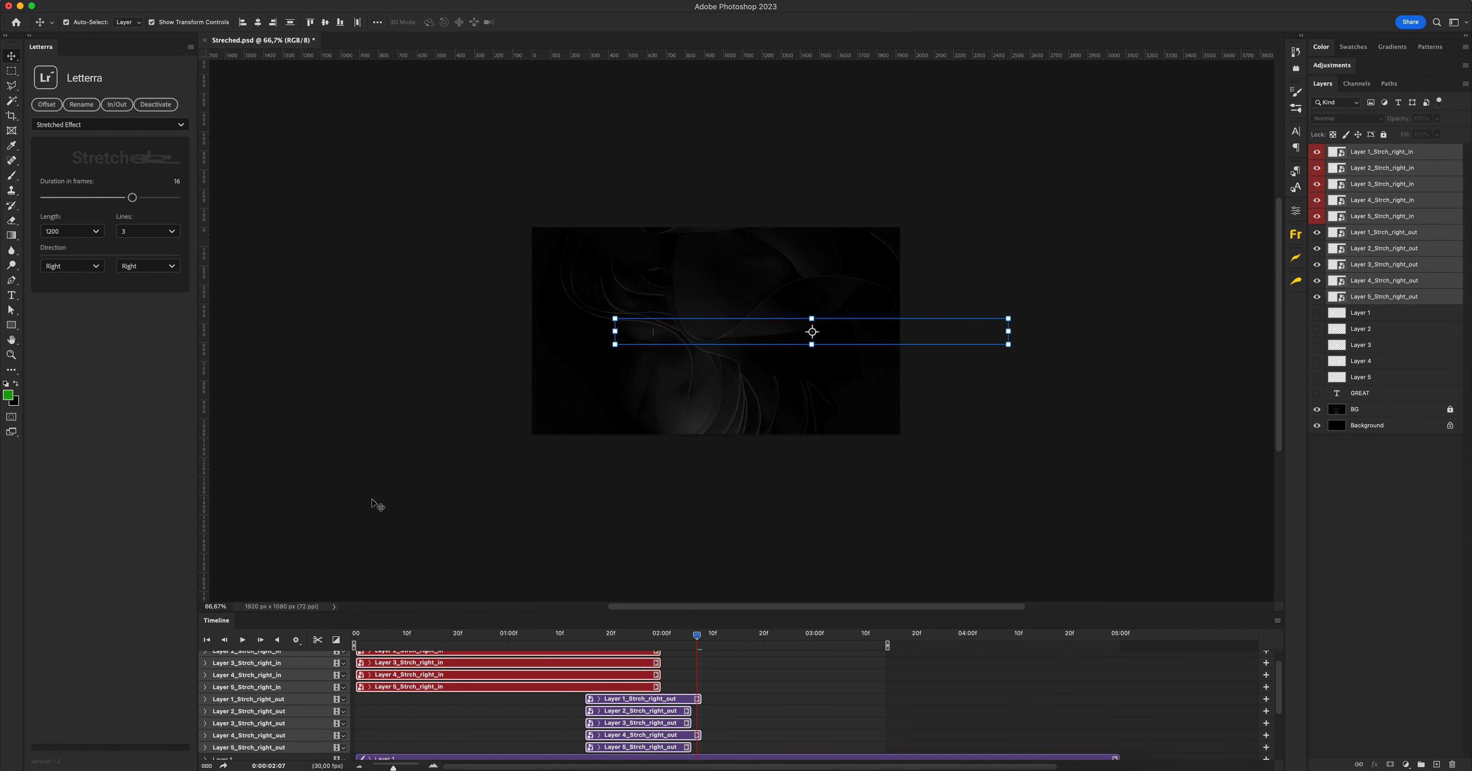
{"action": "left_click", "coordinate": [46, 103]}
{"action": "left_click_drag", "start_coordinate": [669, 398], "coordinate": [738, 401]}
{"action": "left_click", "coordinate": [755, 424]}
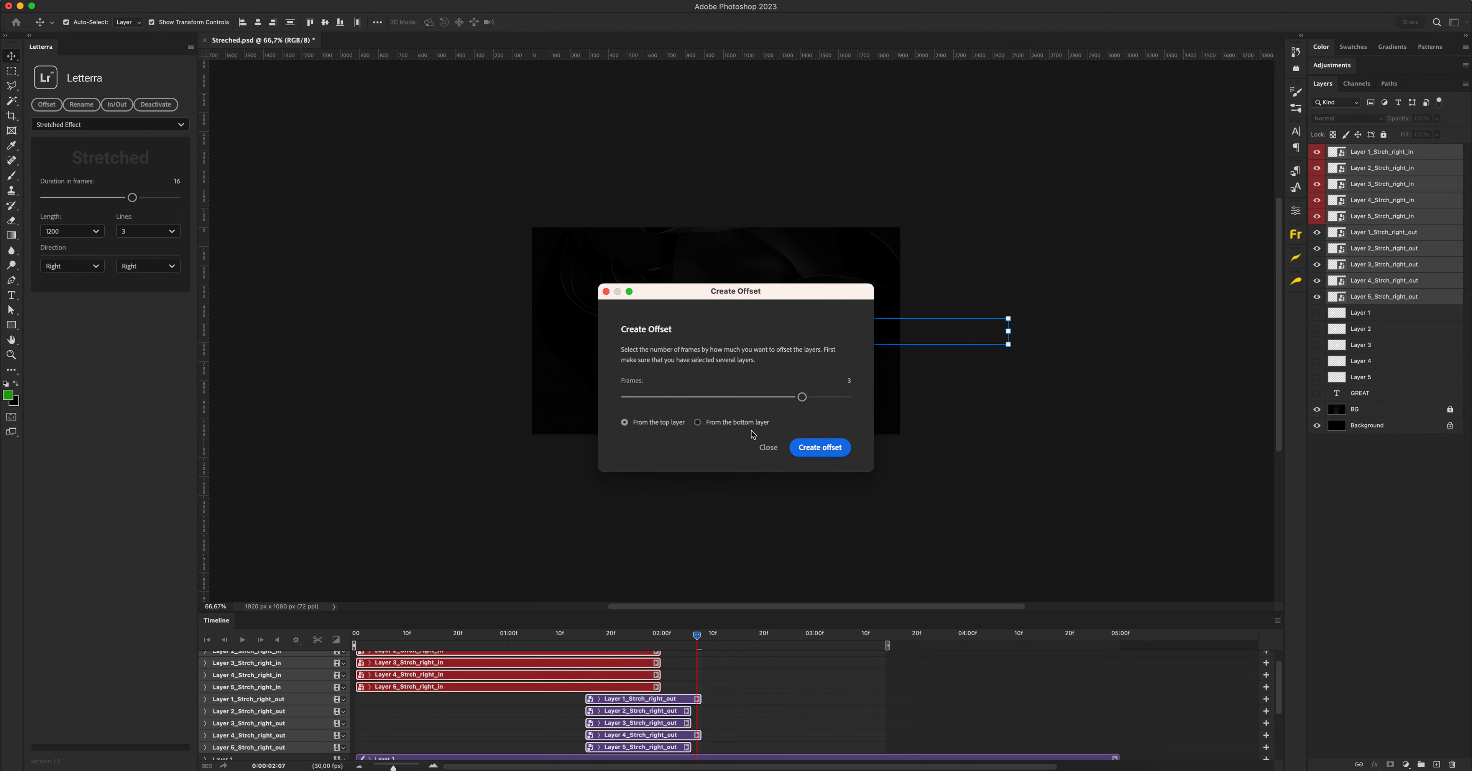
{"action": "left_click", "coordinate": [819, 448]}
Move the five staggered in-animation clips earlier together so Layer 5_Strch_right_in starts near the beginning of the timeline
{"action": "left_click", "coordinate": [586, 688]}
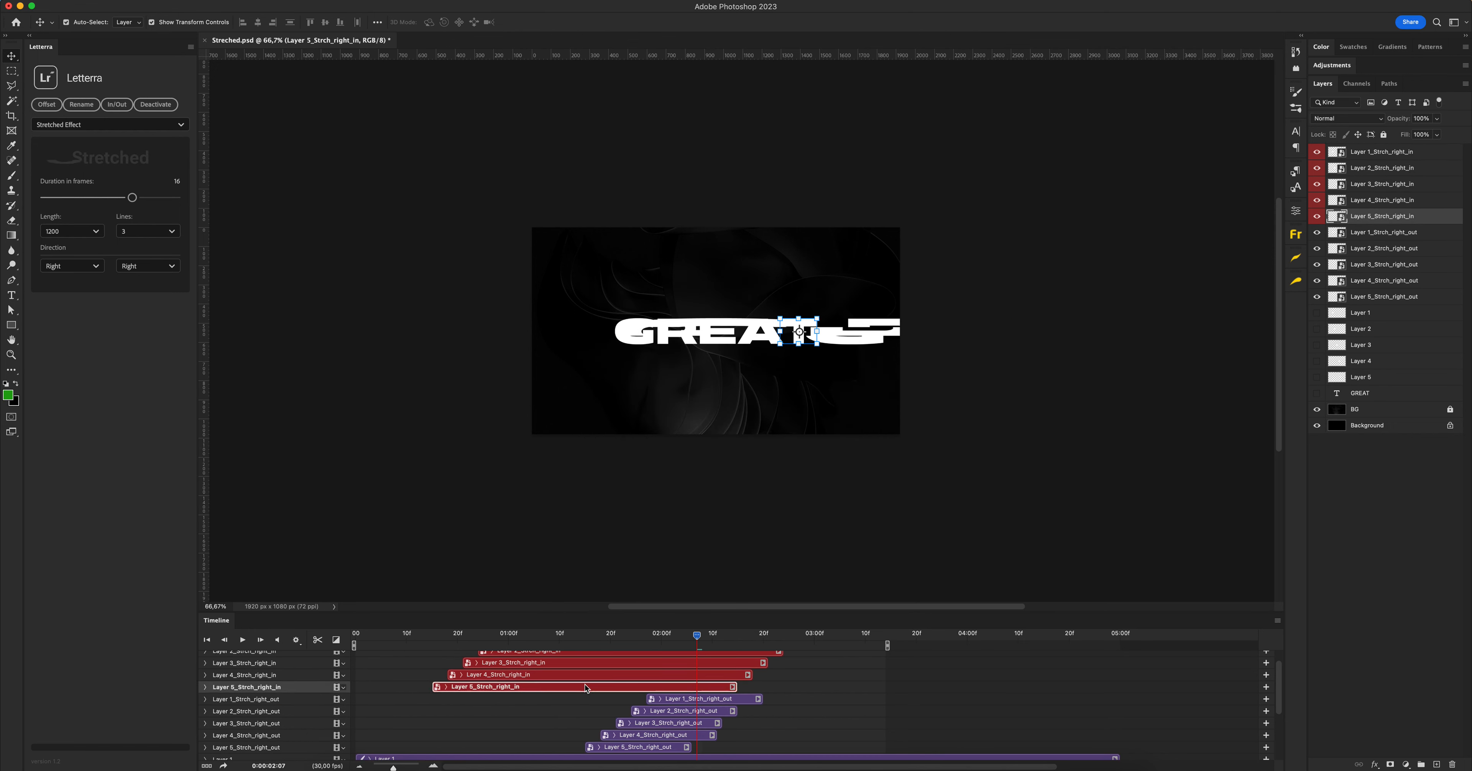
{"action": "scroll", "coordinate": [588, 685], "scroll_direction": "up", "scroll_amount": 2}
{"action": "left_click", "coordinate": [588, 658], "text": "shift"}
{"action": "left_click_drag", "start_coordinate": [589, 658], "coordinate": [523, 658]}
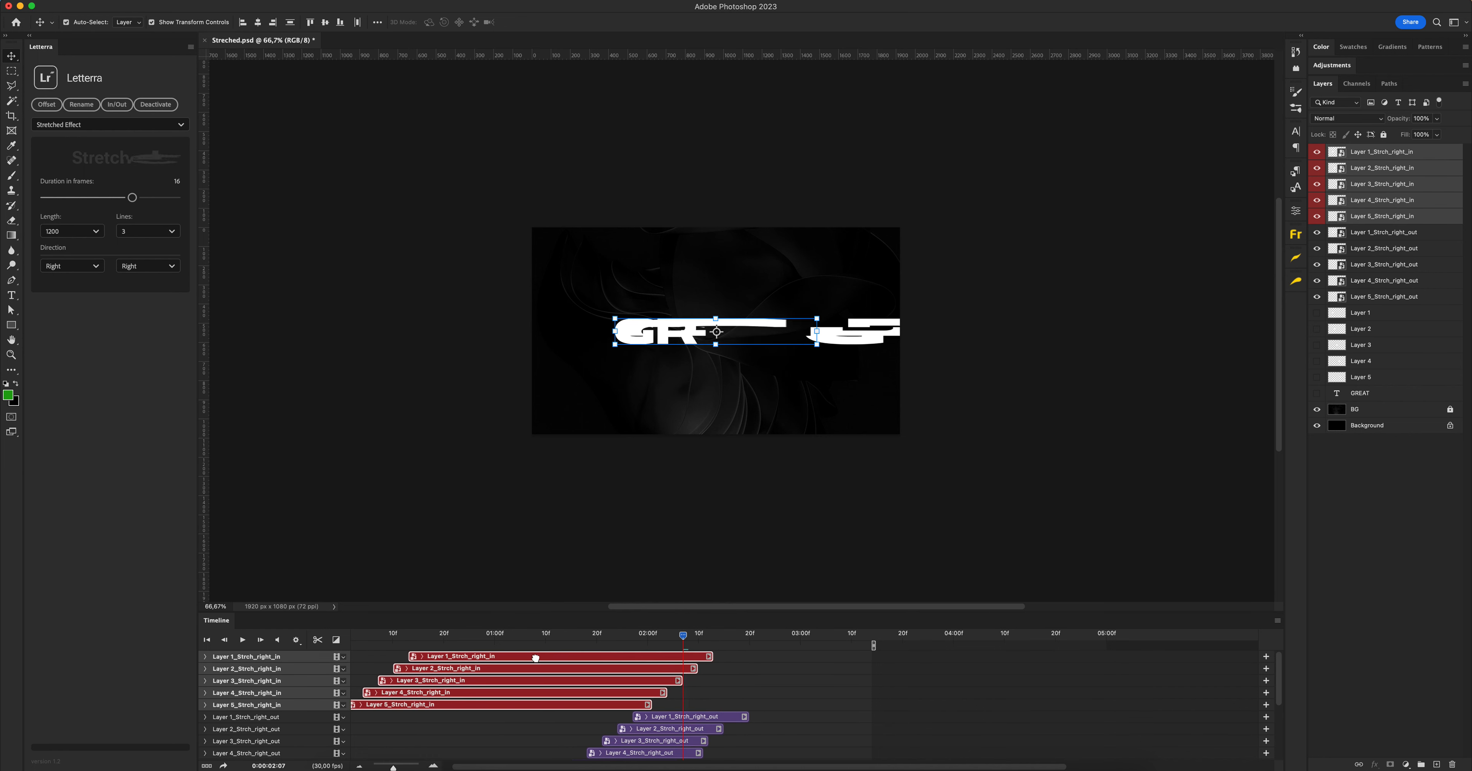
{"action": "left_click_drag", "start_coordinate": [593, 708], "coordinate": [587, 702]}
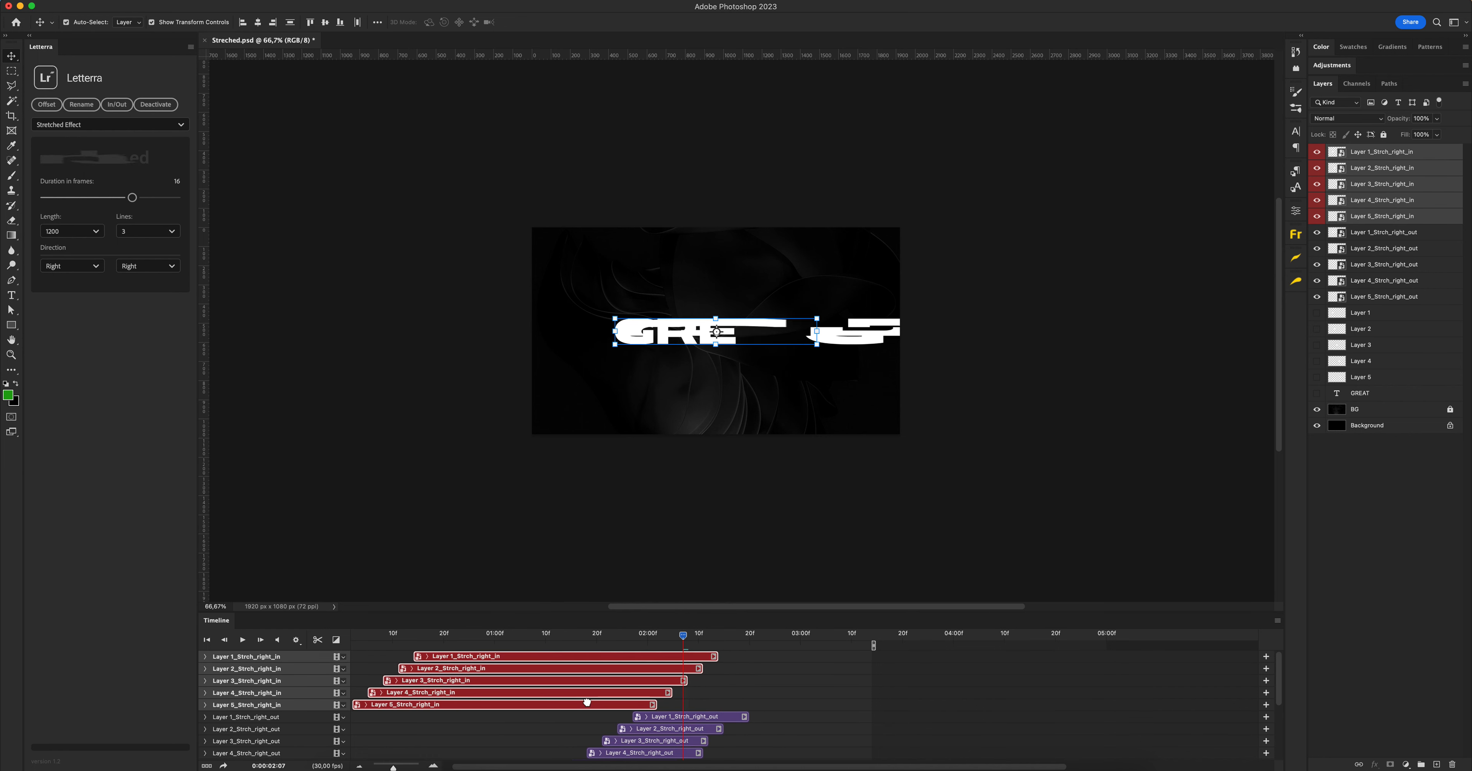
Move the five staggered out-animation clips later together so Layer 5_Strch_right_out starts right after Layer 5_Strch_right_in ends
{"action": "left_click", "coordinate": [663, 721]}
{"action": "scroll", "coordinate": [655, 727], "scroll_direction": "down", "scroll_amount": 3}
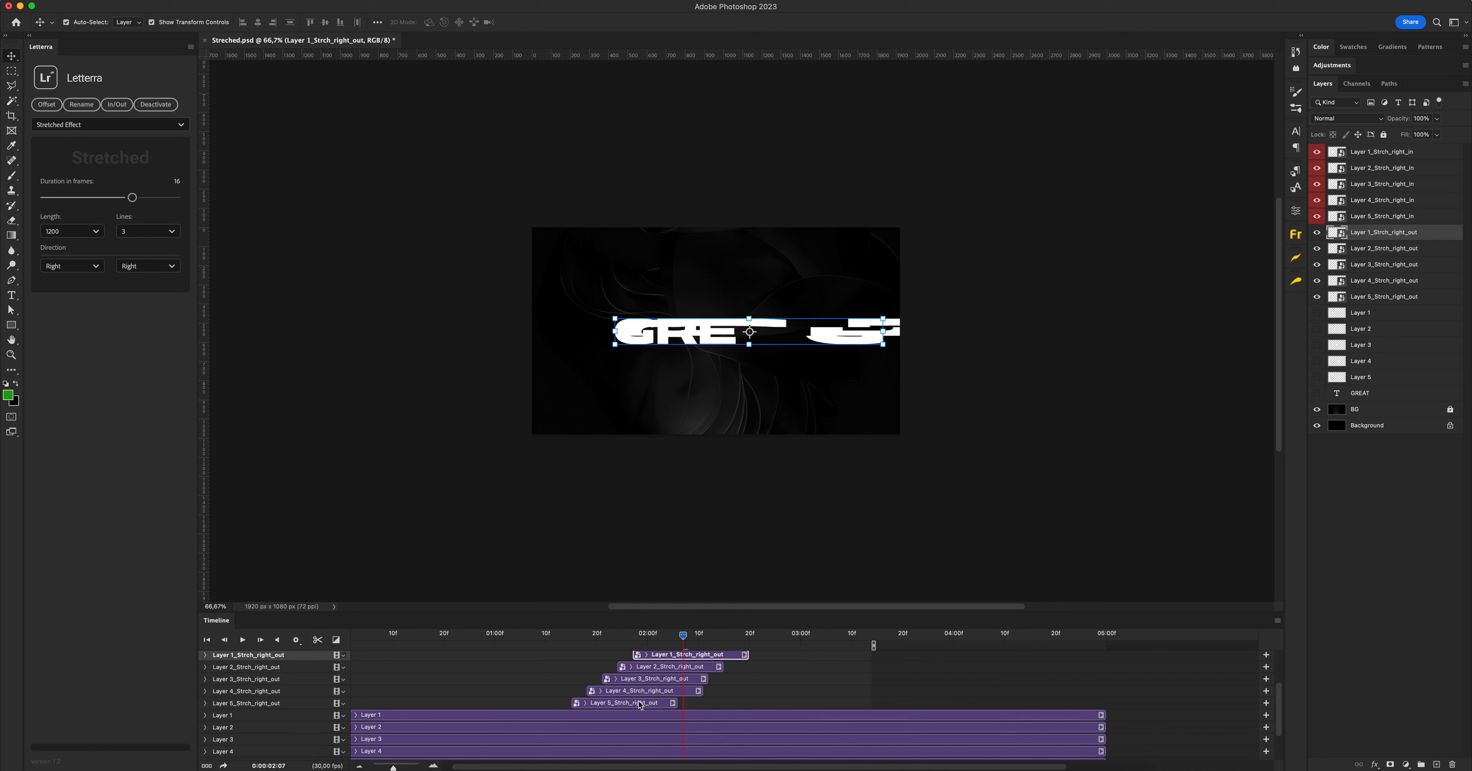
{"action": "left_click", "coordinate": [640, 703], "text": "shift"}
{"action": "scroll", "coordinate": [640, 703], "scroll_direction": "up", "scroll_amount": 2}
{"action": "left_click_drag", "start_coordinate": [616, 746], "coordinate": [690, 739]}
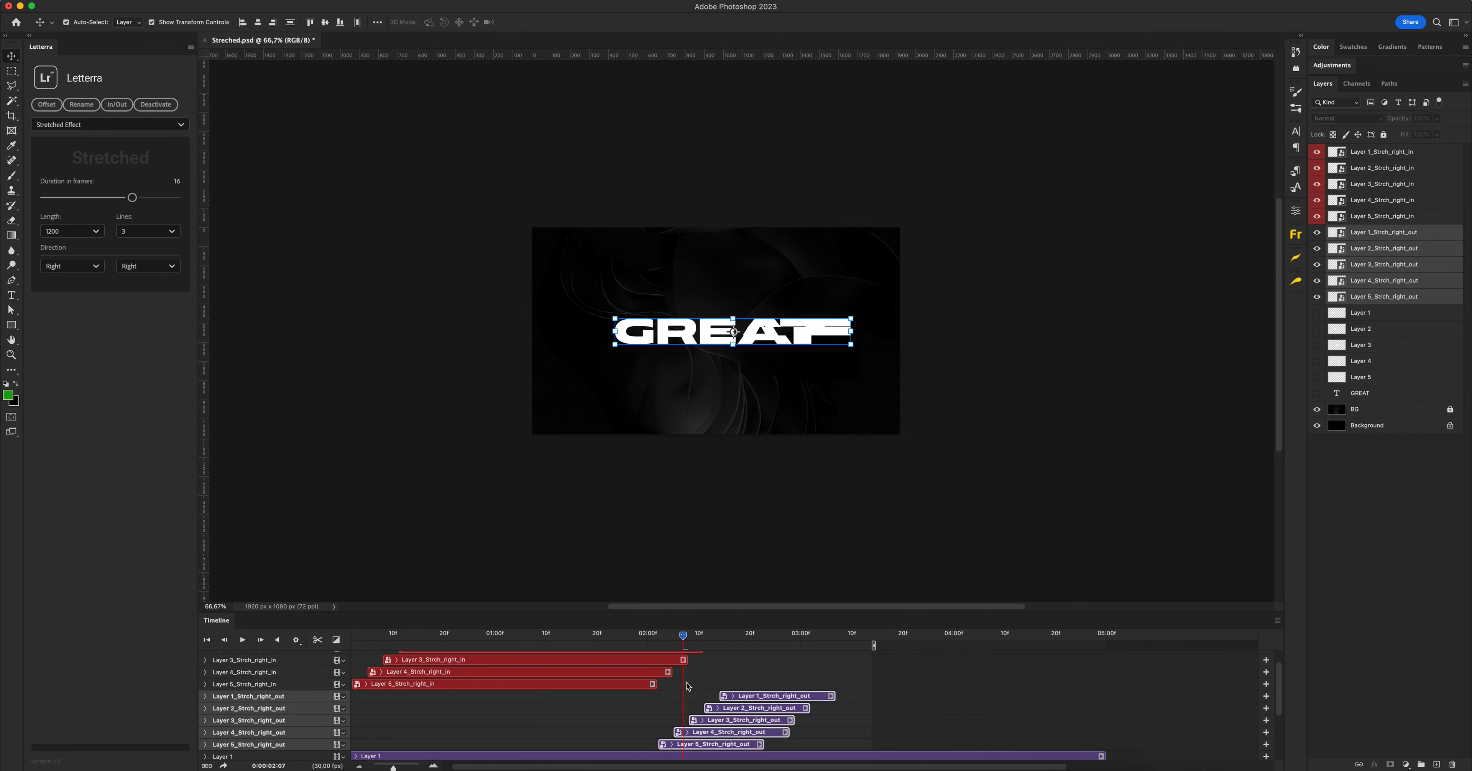
Scrub and play the bottom-up staggered animation from the start, leaving the playhead at 0:00:01:18
{"action": "left_click_drag", "start_coordinate": [686, 639], "coordinate": [663, 638]}
{"action": "left_click_drag", "start_coordinate": [557, 634], "coordinate": [396, 621]}
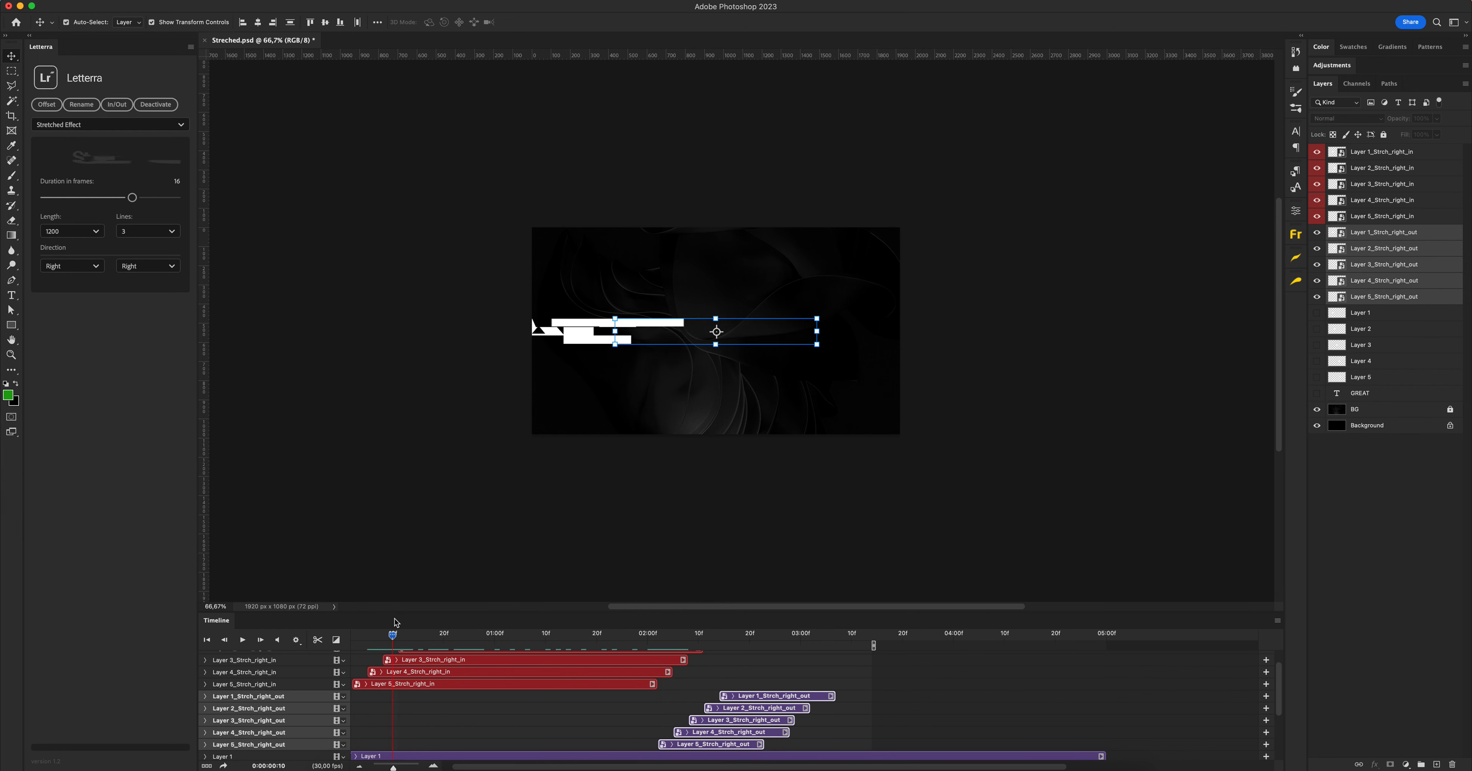
{"action": "key", "text": "space"}
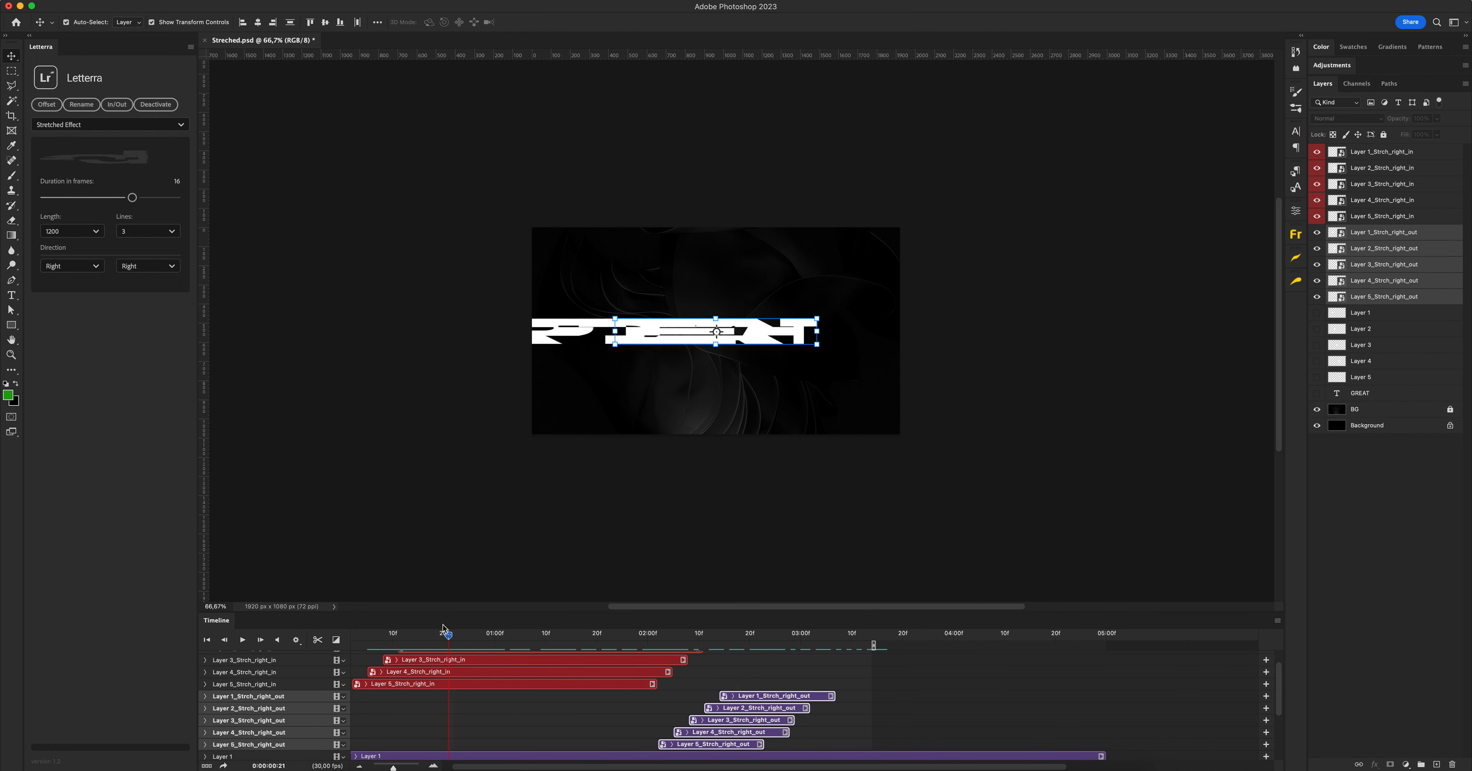
{"action": "left_click_drag", "start_coordinate": [399, 618], "coordinate": [345, 621]}
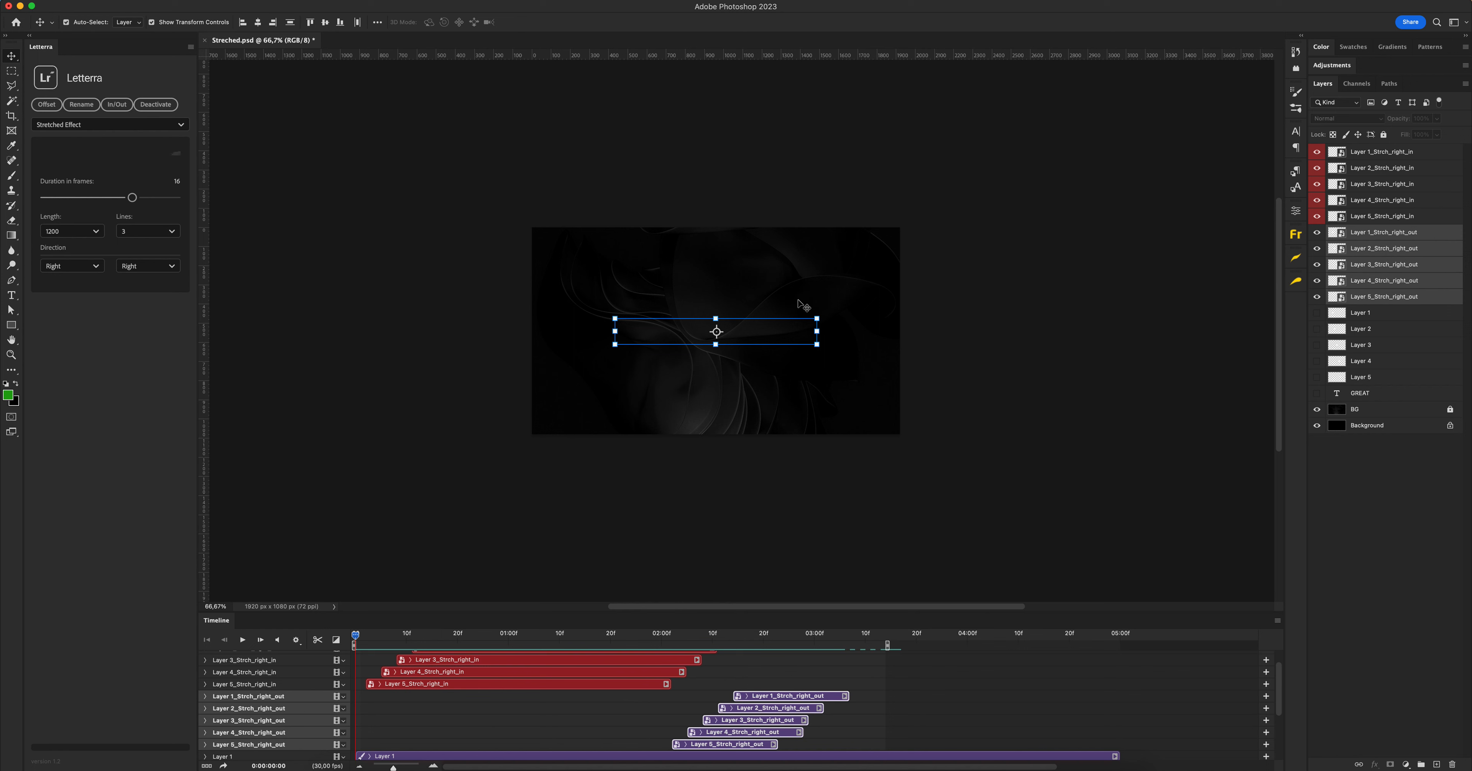
{"action": "left_click", "coordinate": [560, 635]}
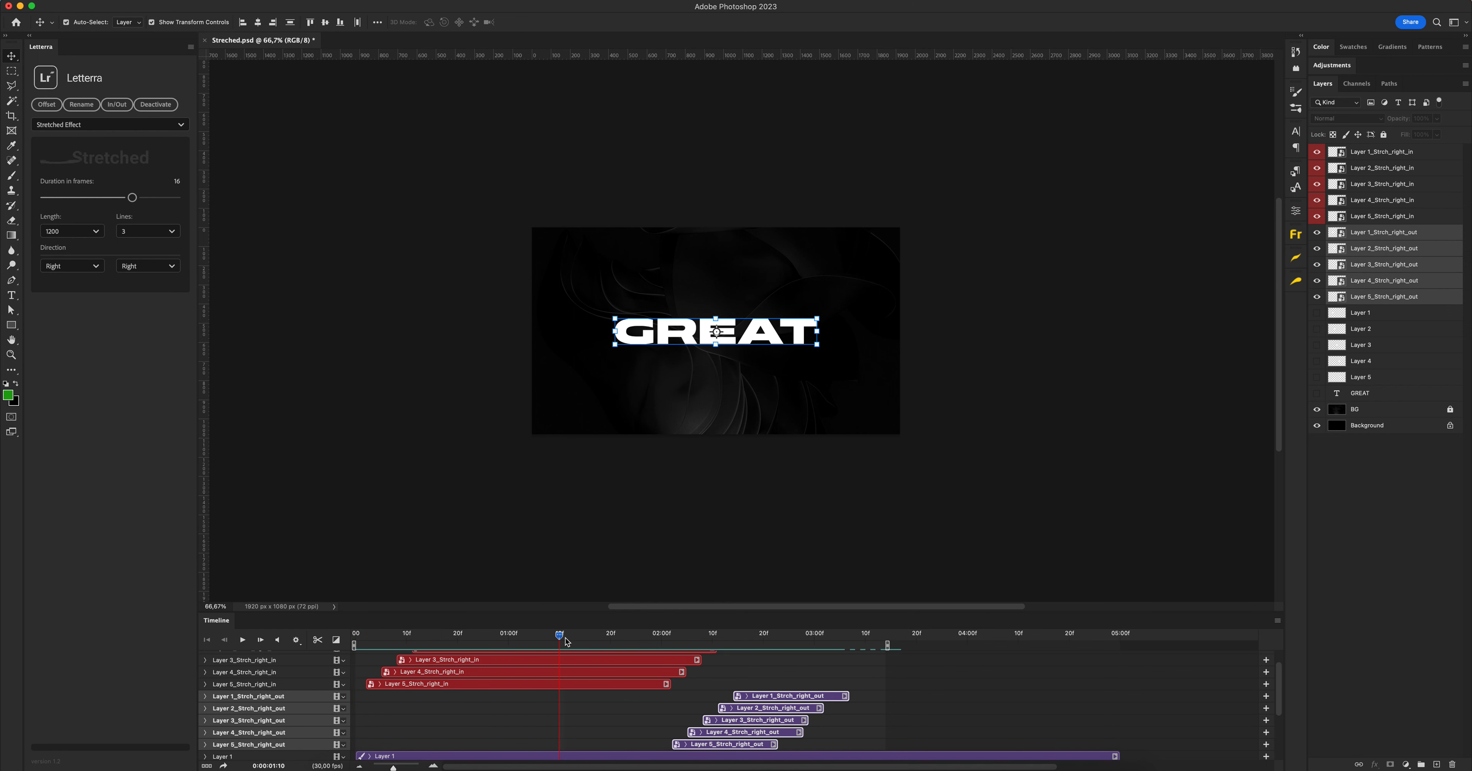
{"action": "left_click", "coordinate": [596, 632]}
{"action": "left_click_drag", "start_coordinate": [642, 627], "coordinate": [600, 622]}
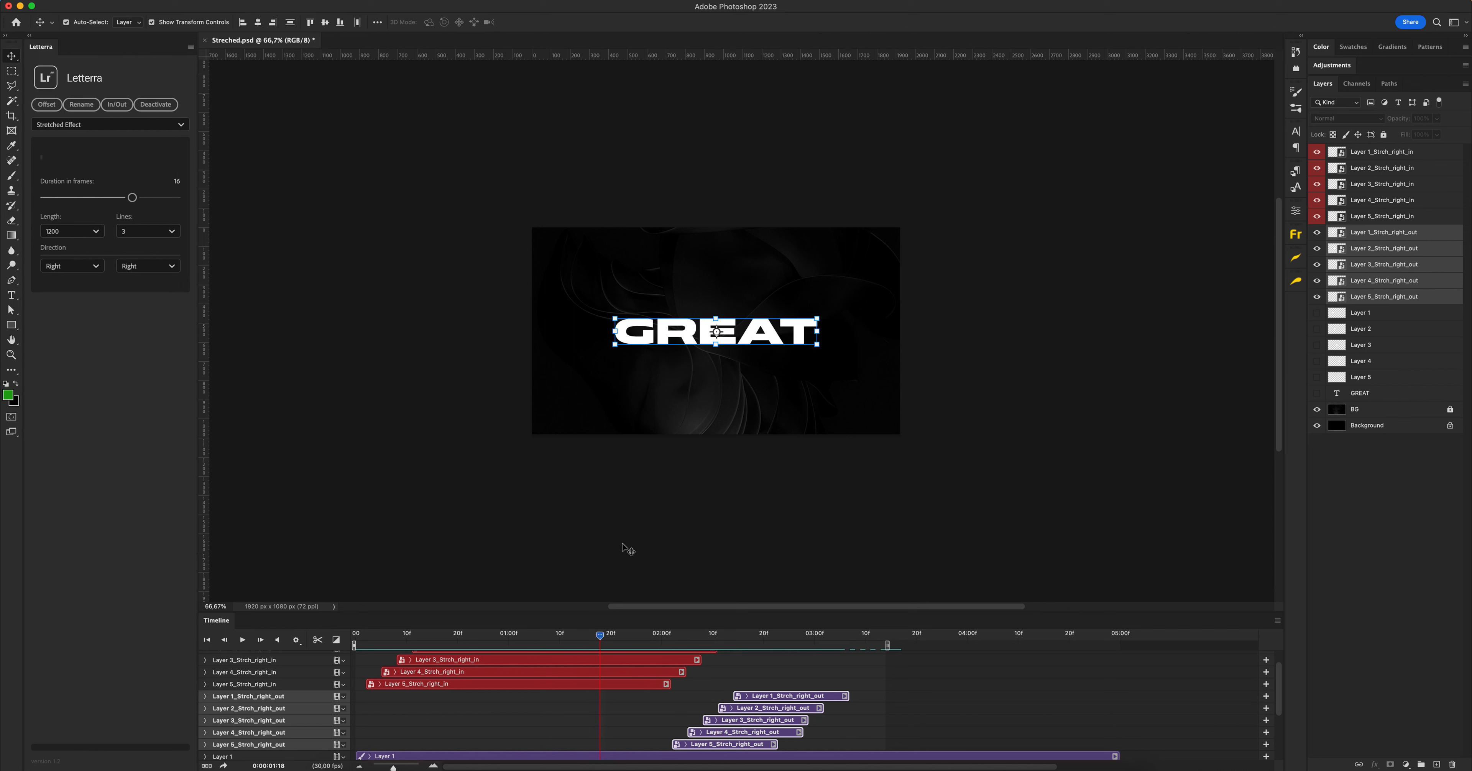